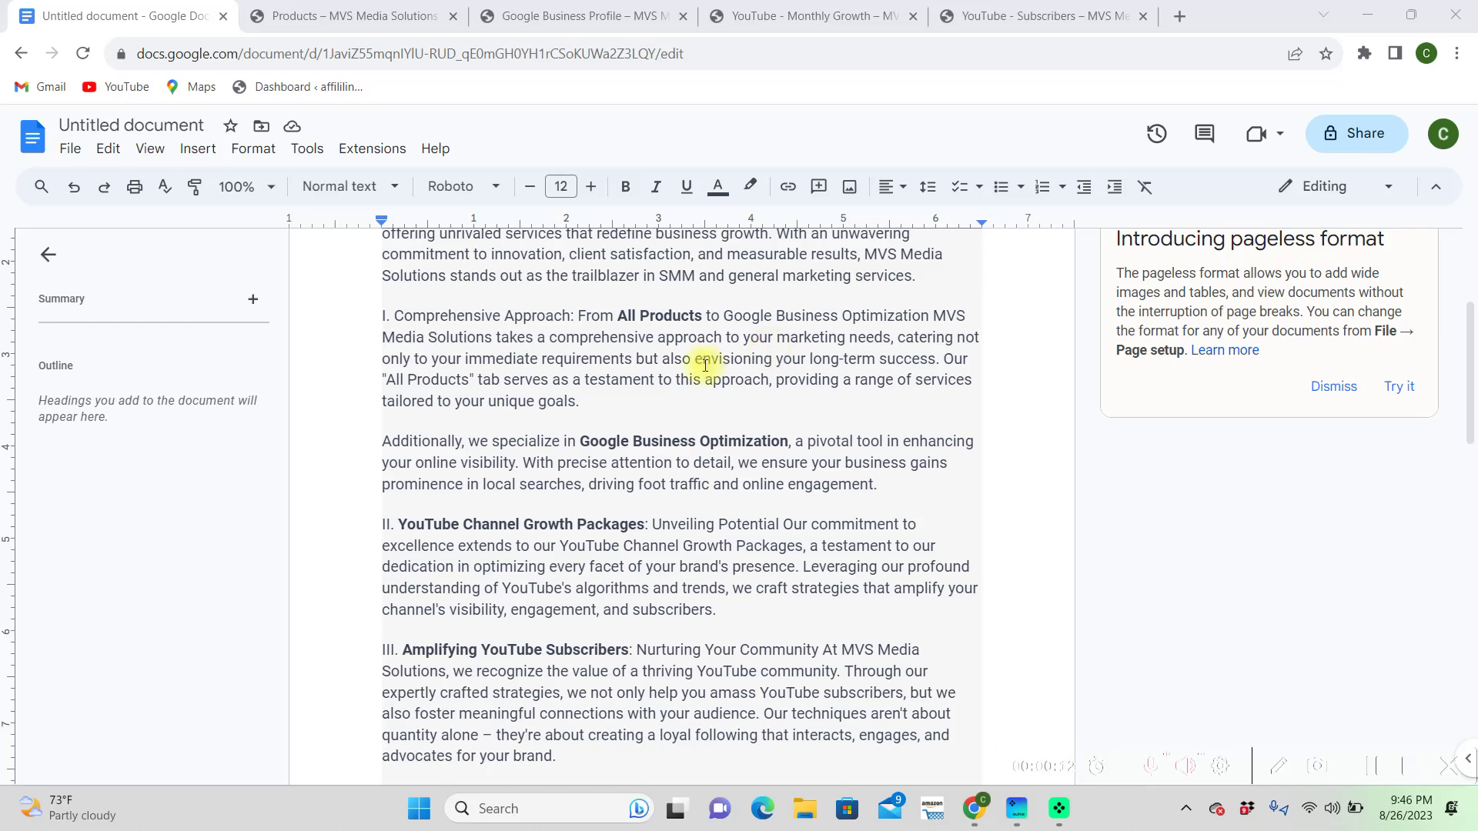
Scroll the article and place the cursor in the bold phrase All Products
{"action": "scroll", "coordinate": [641, 318], "scroll_direction": "down", "scroll_amount": 2}
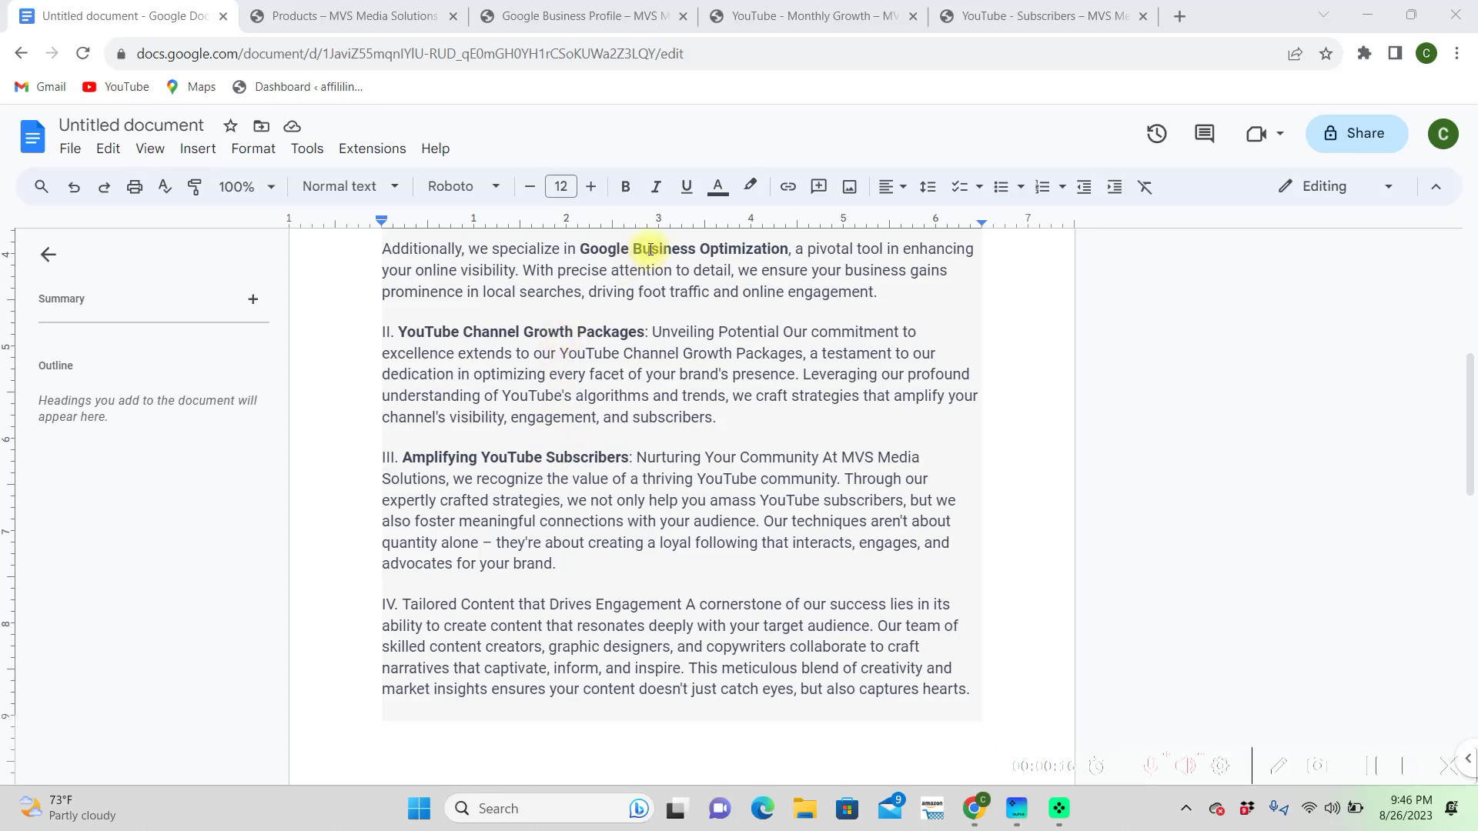
{"action": "scroll", "coordinate": [639, 308], "scroll_direction": "up", "scroll_amount": 2}
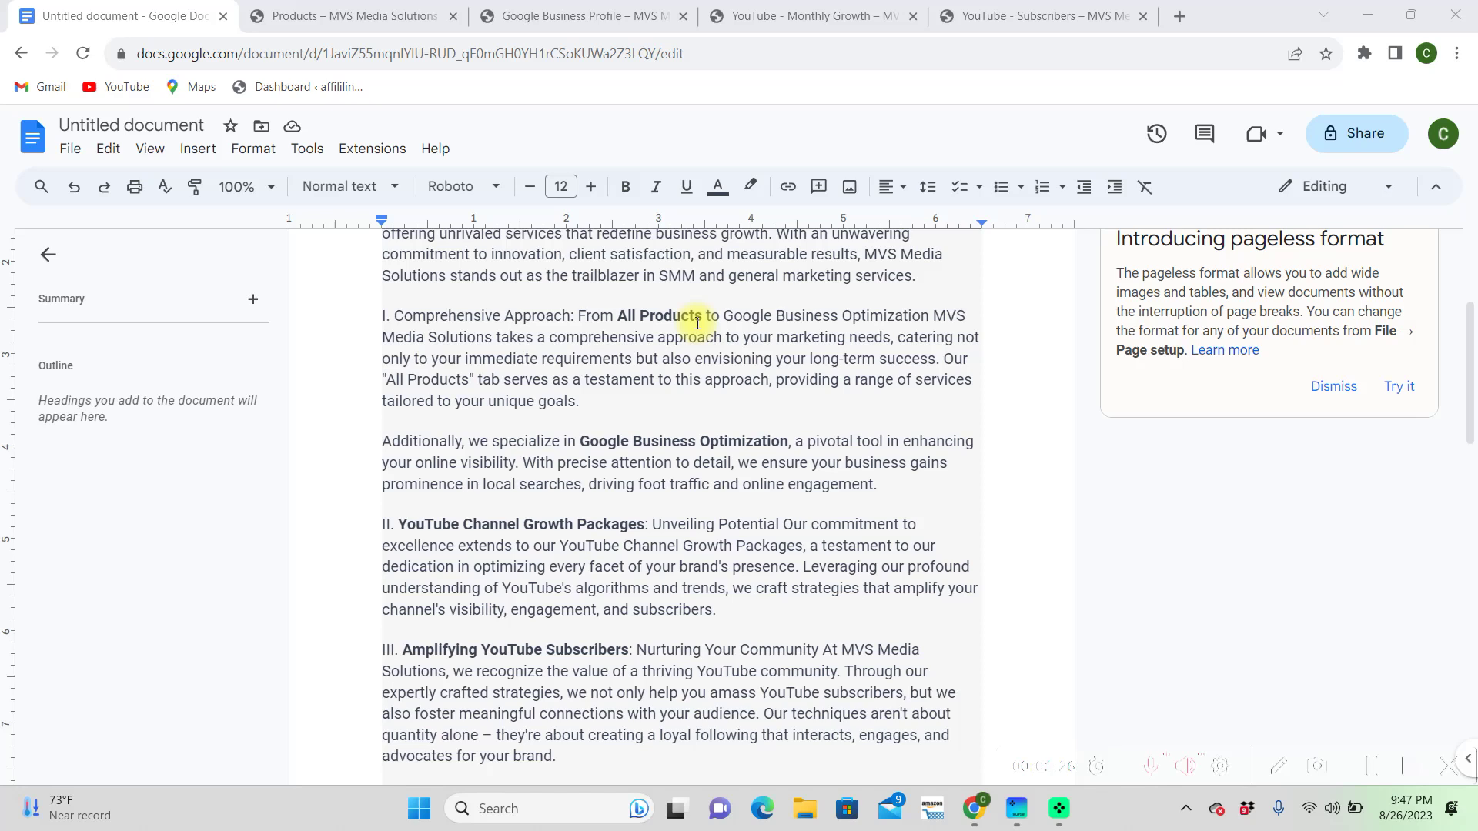
{"action": "left_click", "coordinate": [709, 324]}
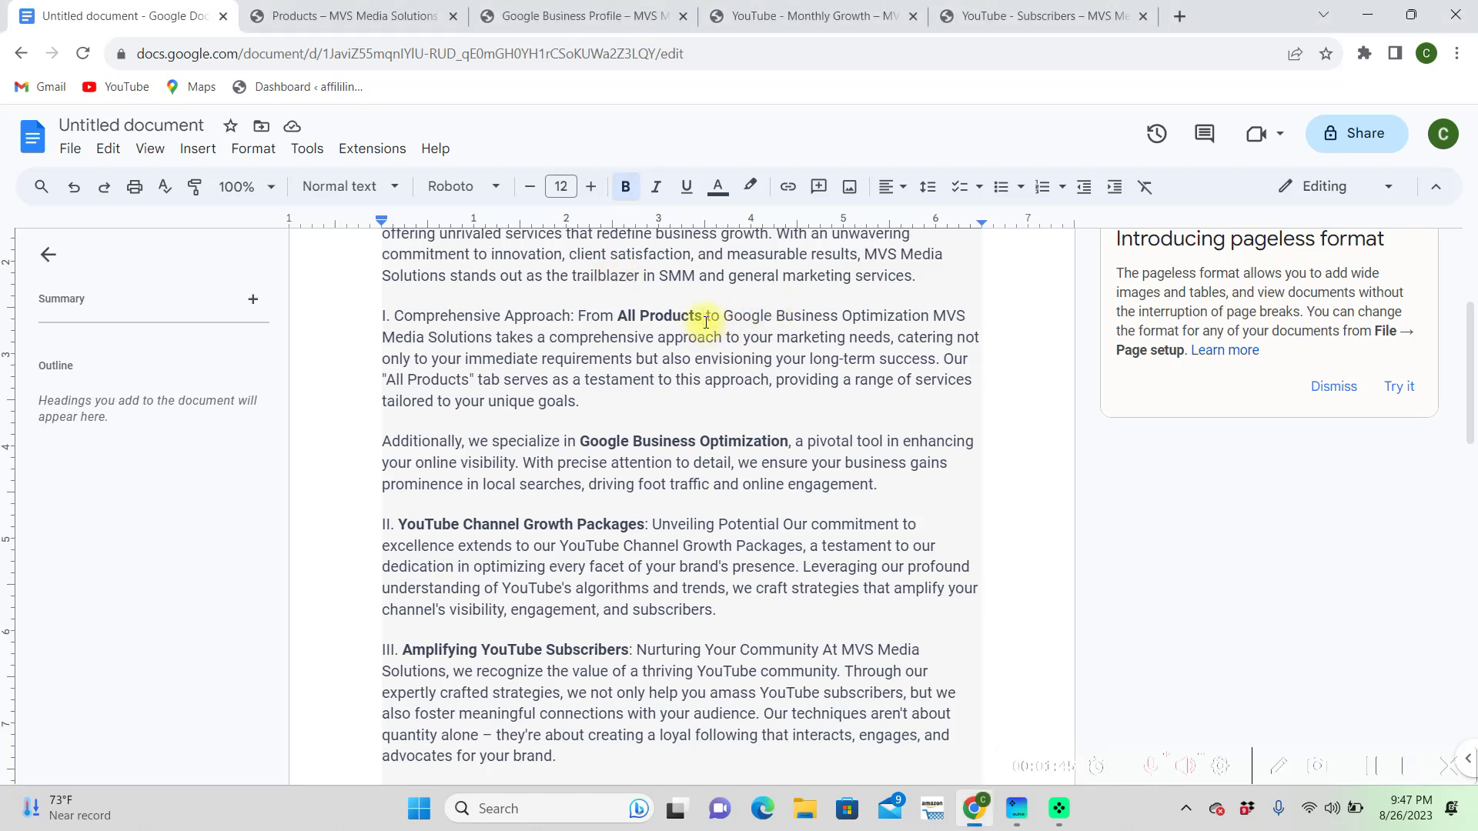
Copy the full MVS Media Solutions Products page URL and go back to the article
{"action": "left_click", "coordinate": [387, 15]}
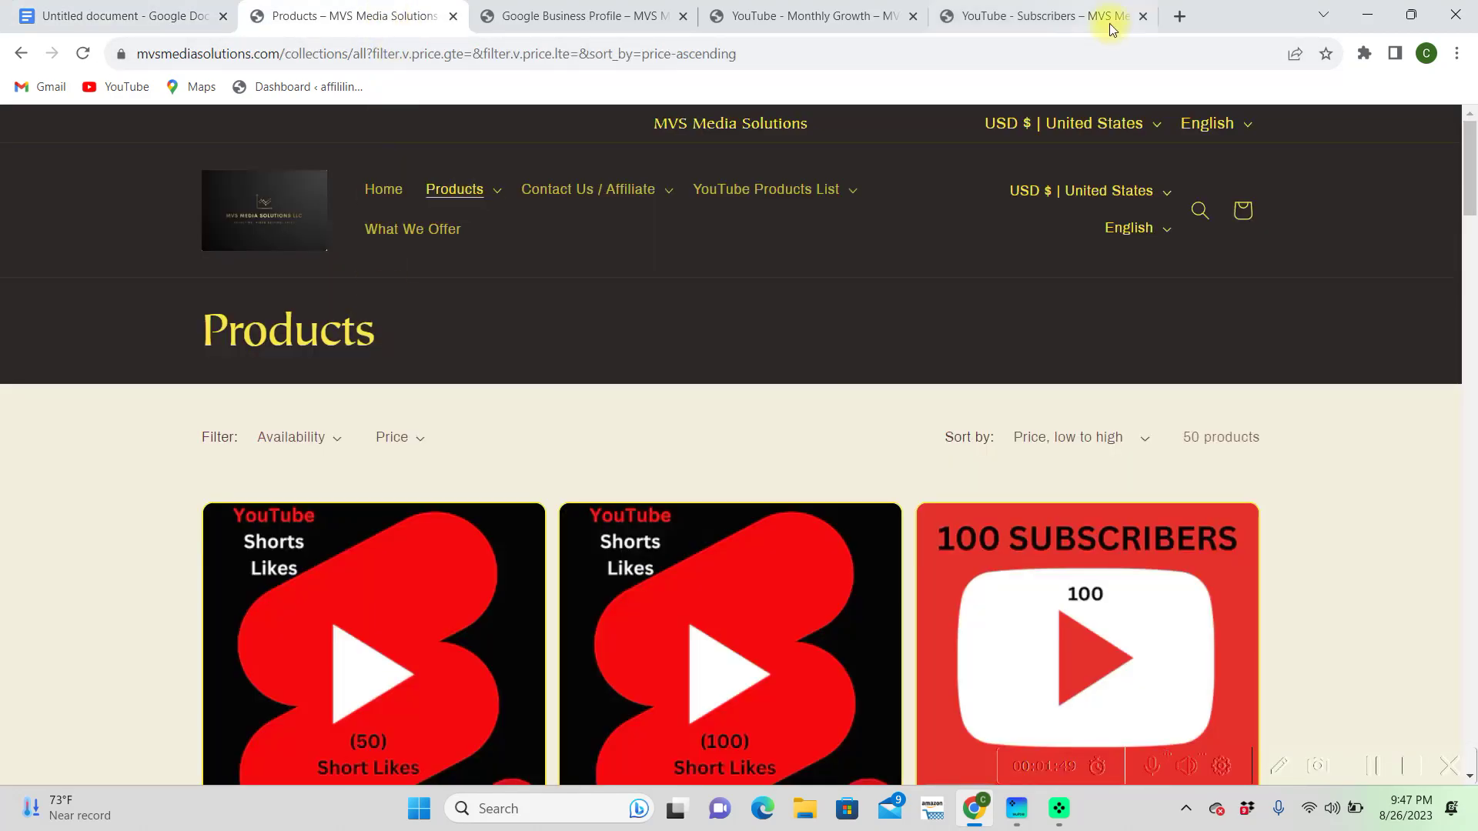
{"action": "left_click", "coordinate": [817, 52]}
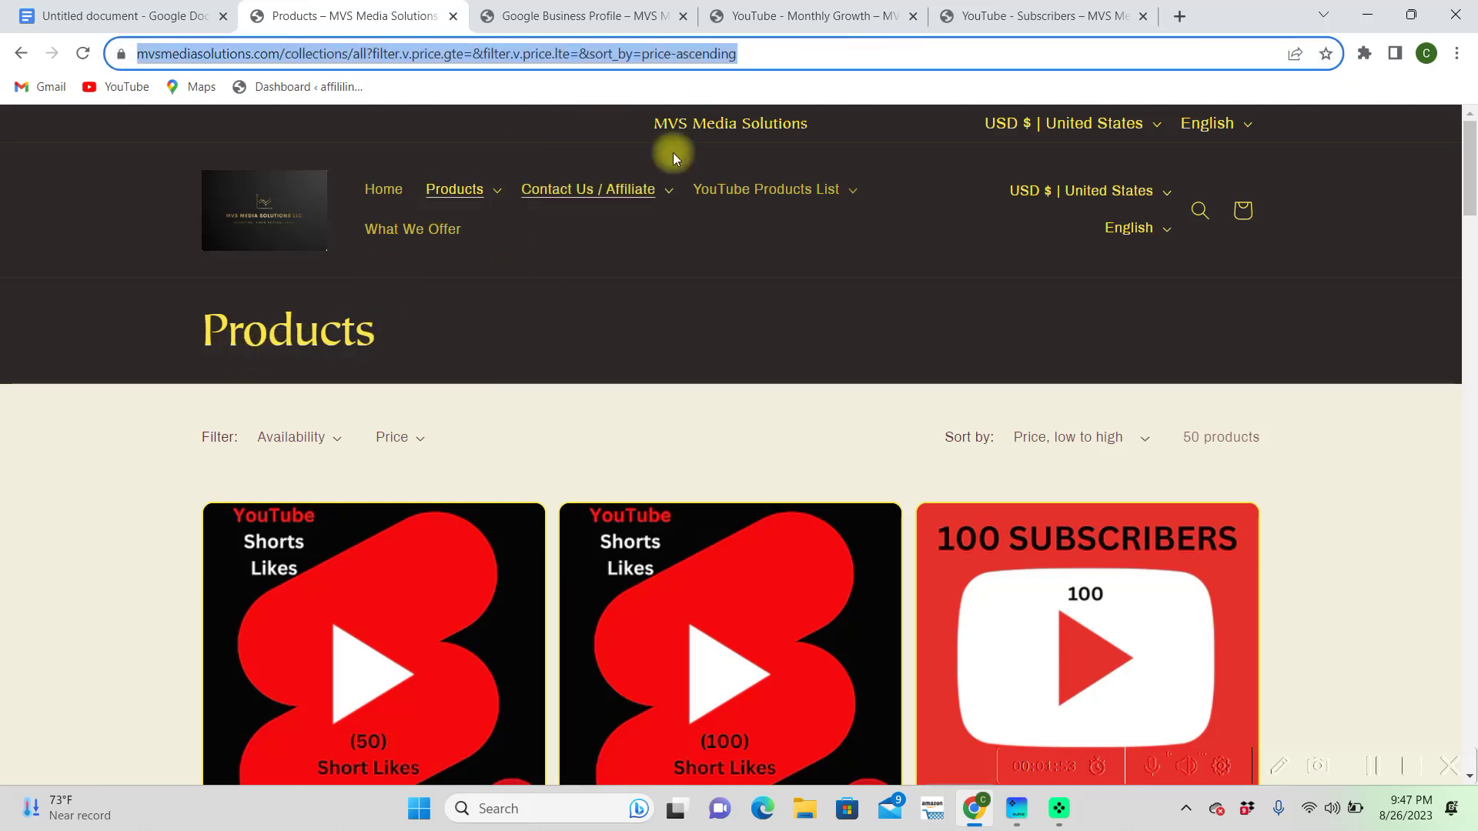
{"action": "left_click", "coordinate": [787, 50]}
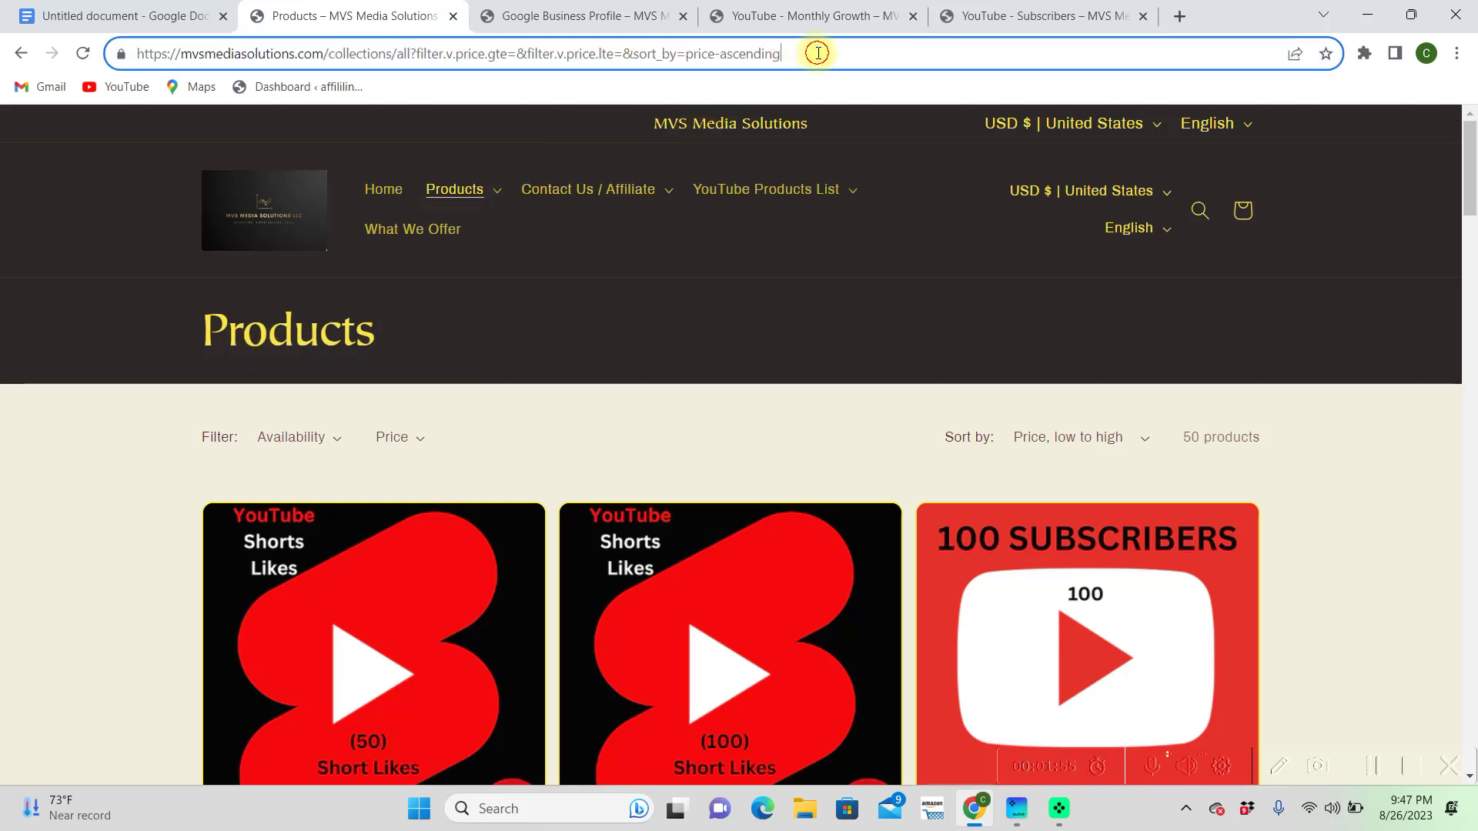
{"action": "left_click_drag", "start_coordinate": [816, 51], "coordinate": [7, 33]}
{"action": "right_click", "coordinate": [280, 53]}
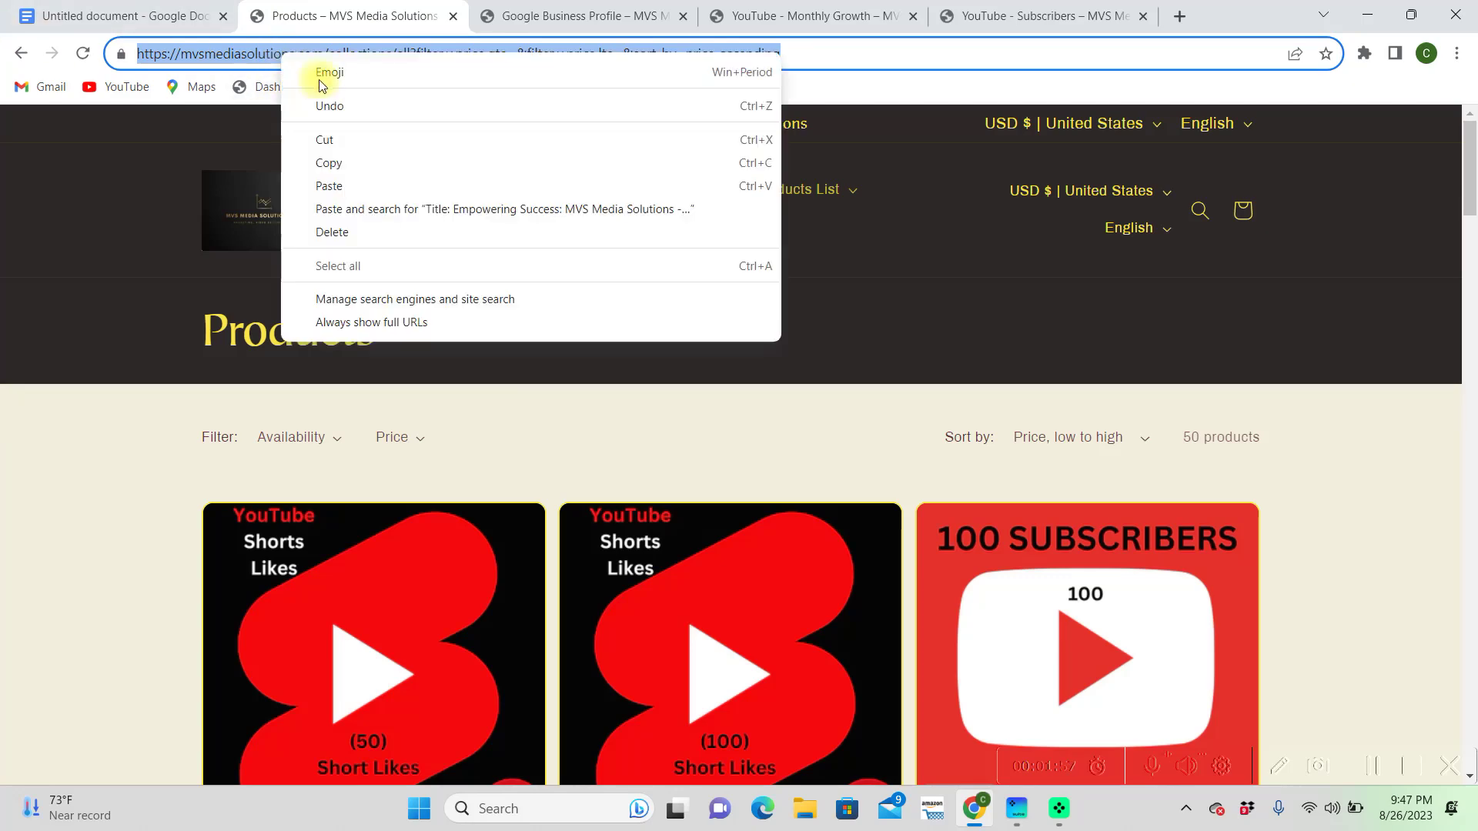
{"action": "left_click", "coordinate": [353, 164]}
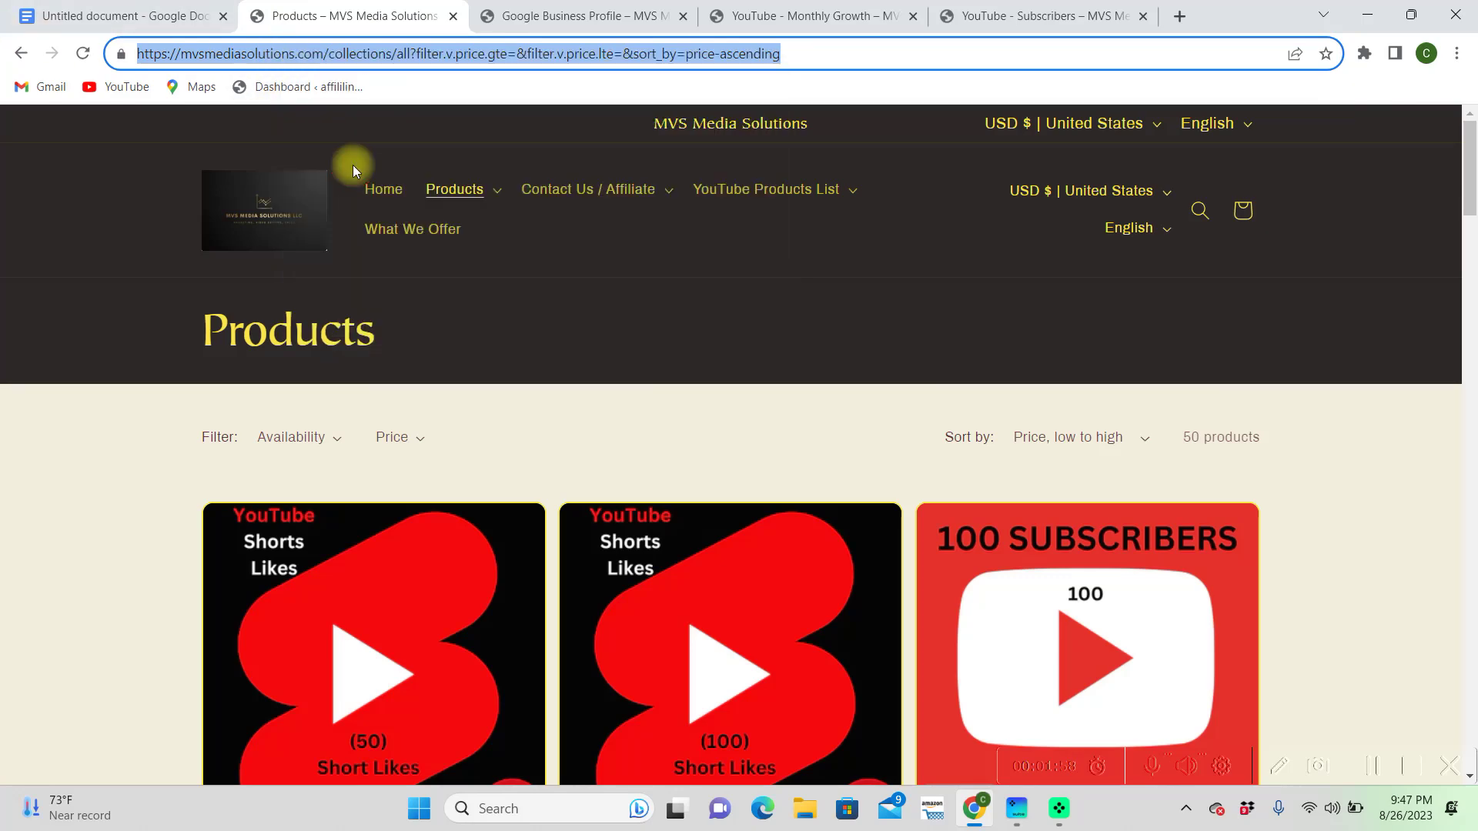
{"action": "left_click", "coordinate": [112, 9]}
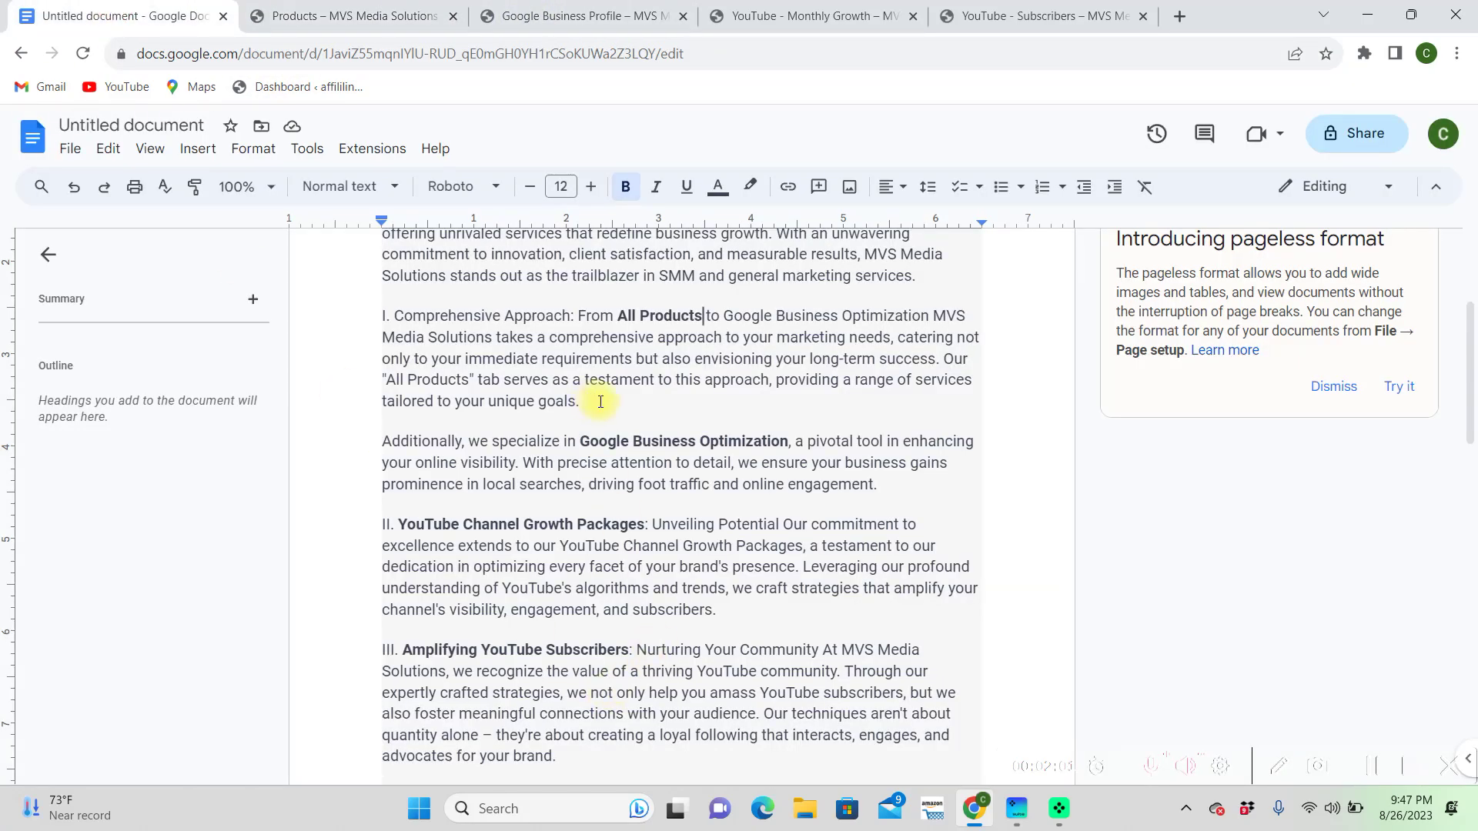
Select All Products and insert the copied Products page URL as its link
{"action": "left_click_drag", "start_coordinate": [702, 318], "coordinate": [621, 319]}
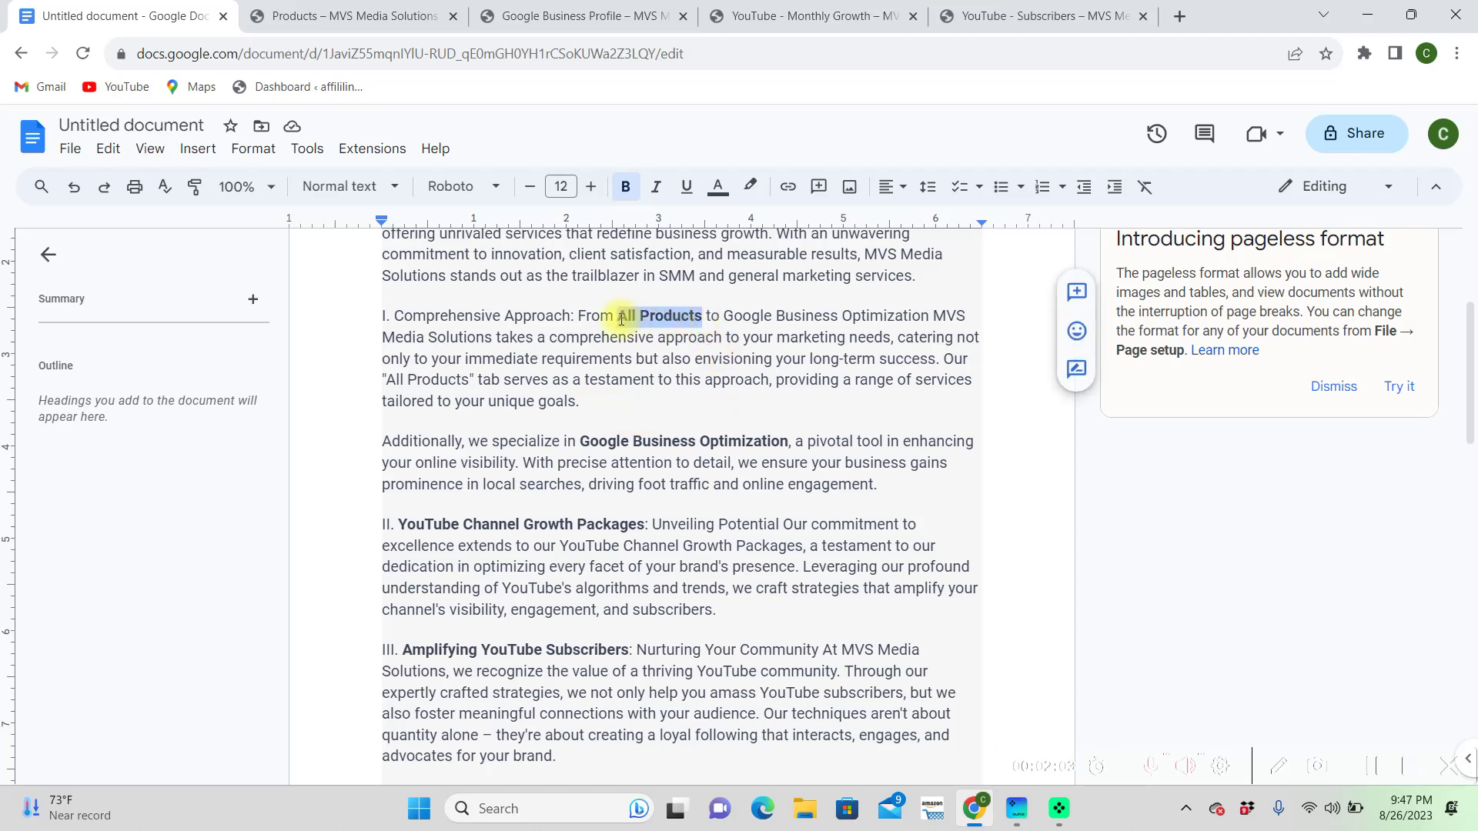
{"action": "right_click", "coordinate": [663, 317]}
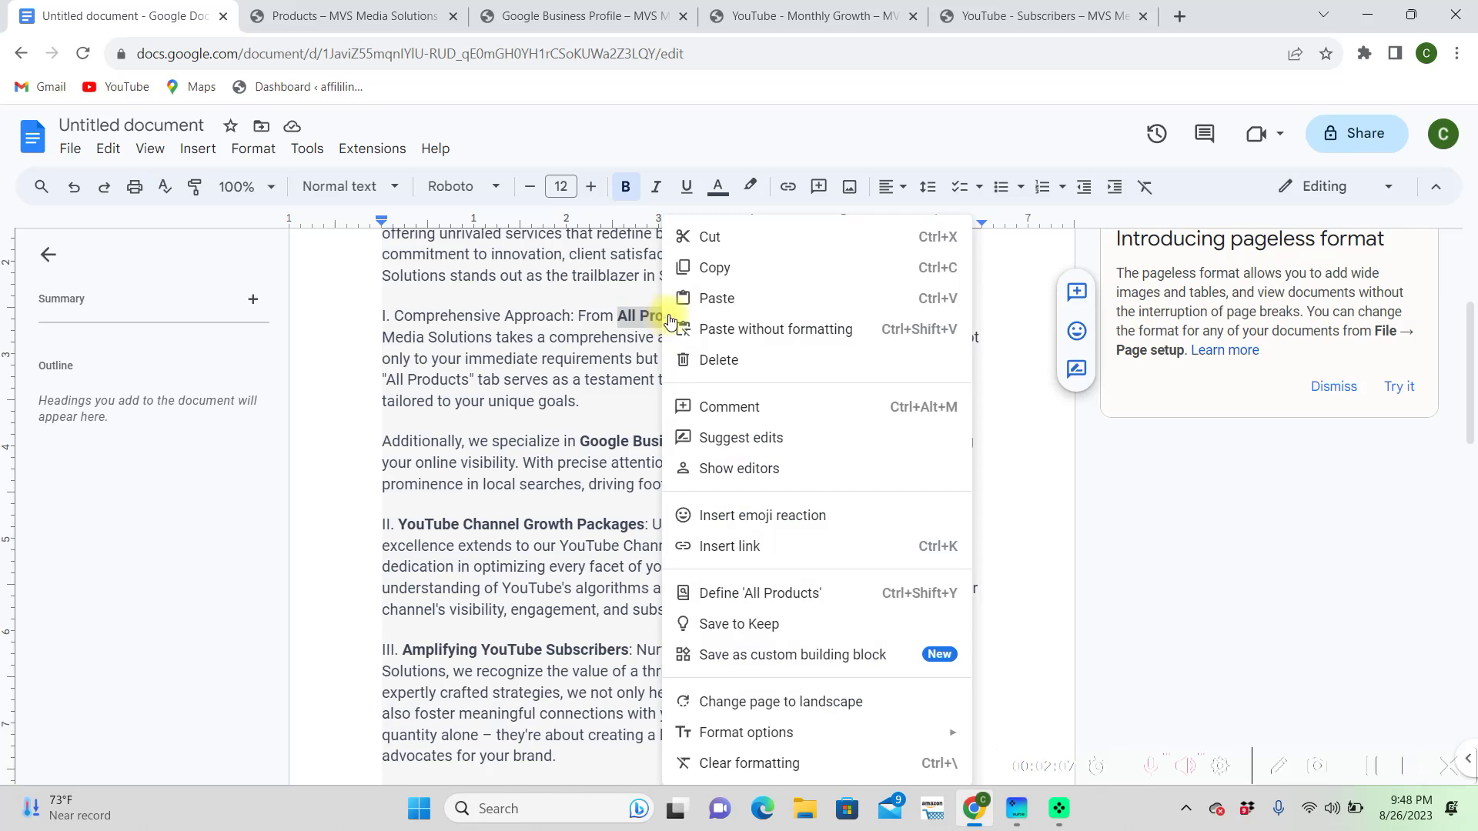
{"action": "left_click", "coordinate": [735, 549]}
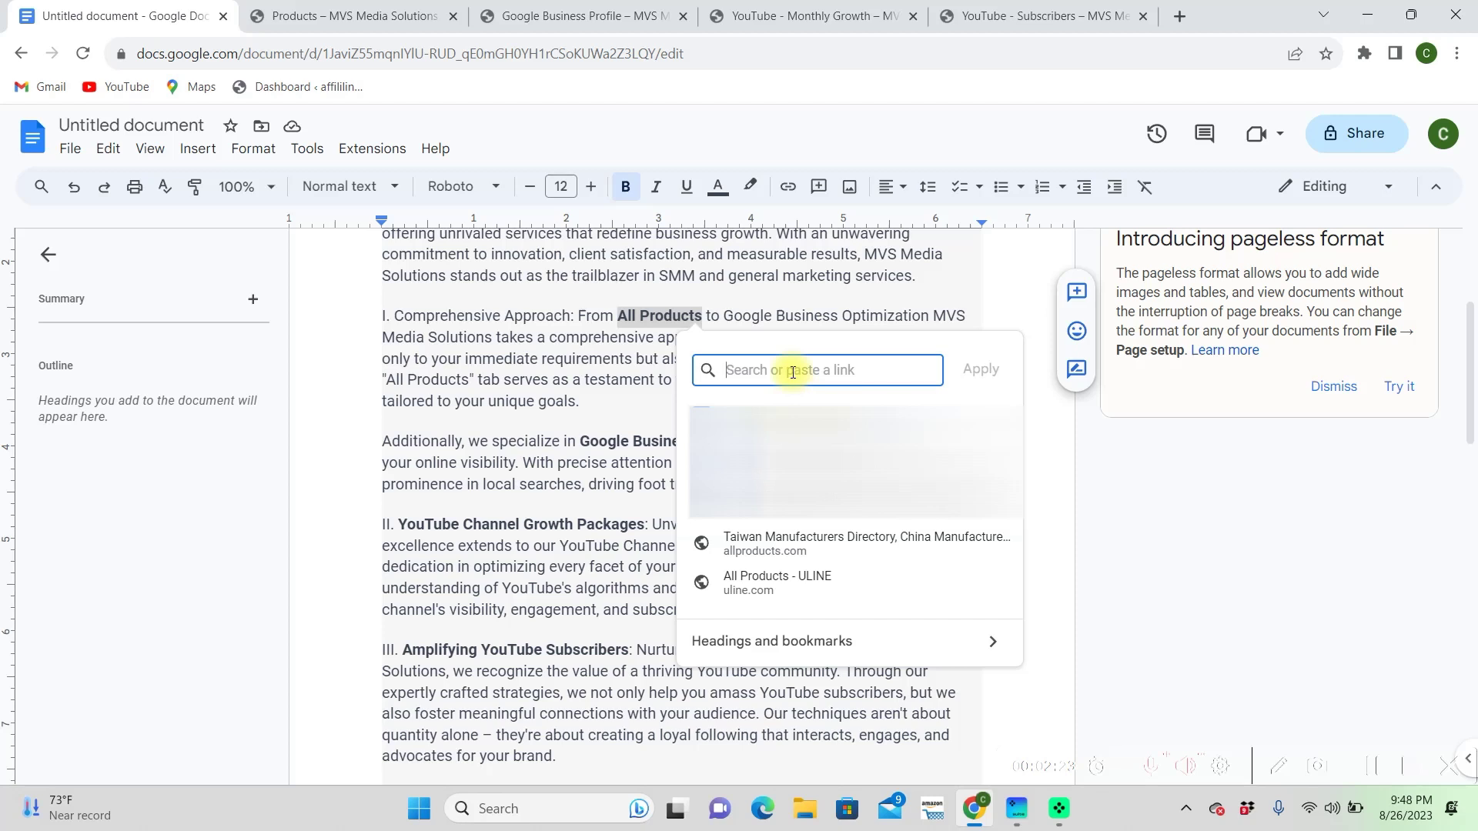
{"action": "key", "text": "ctrl+v"}
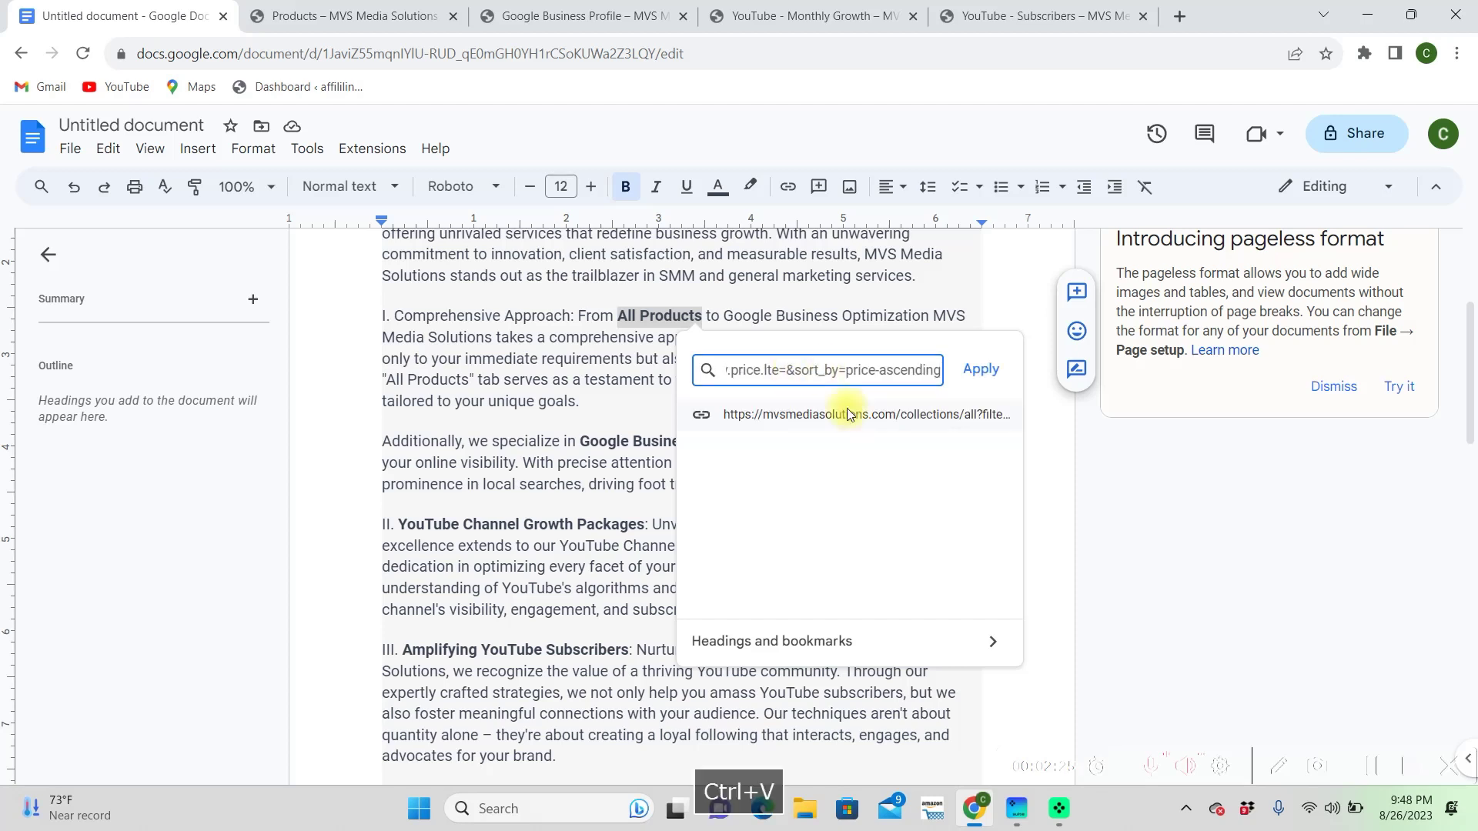
{"action": "left_click", "coordinate": [887, 431]}
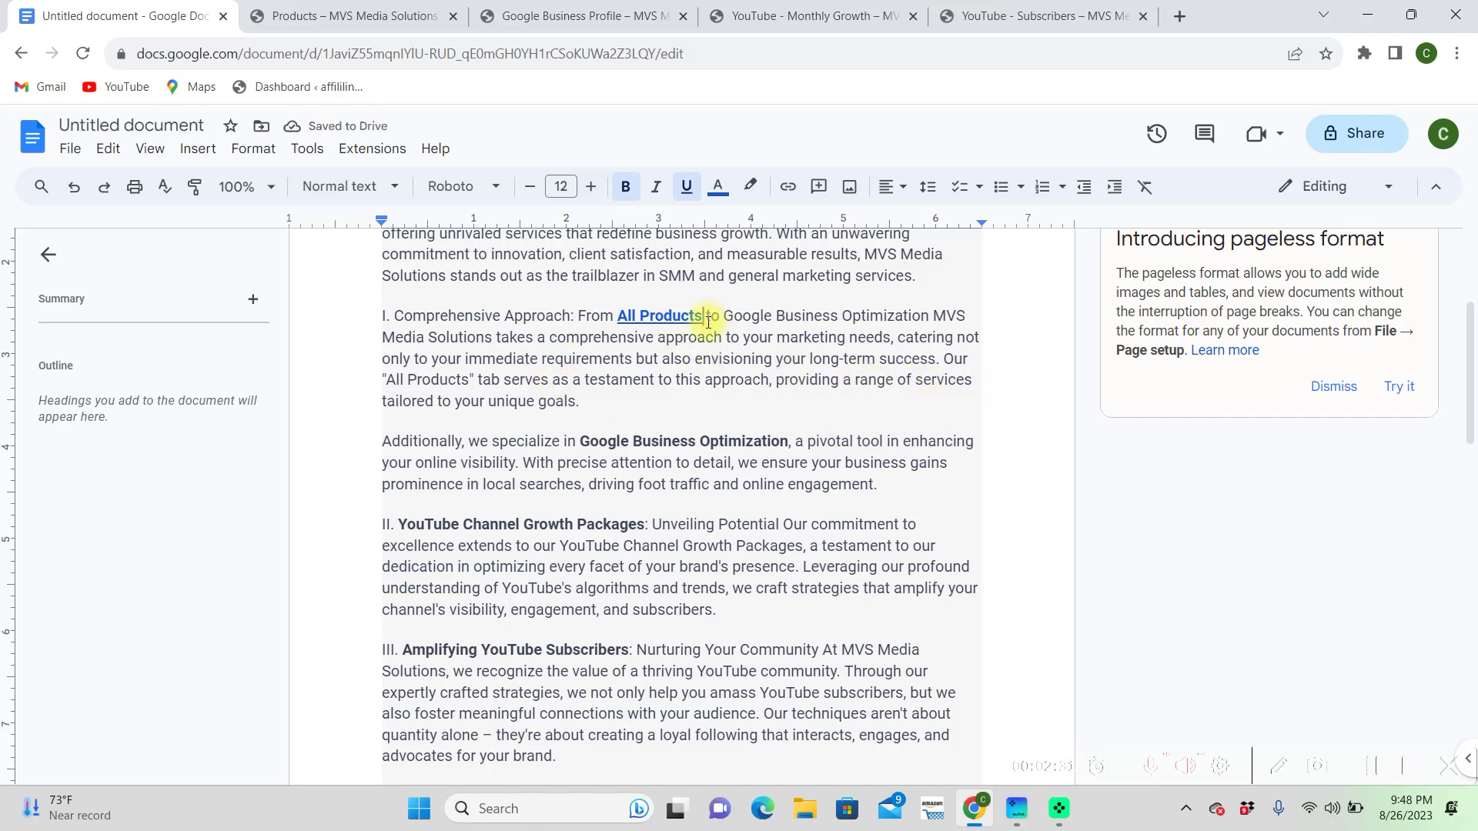
{"action": "scroll", "coordinate": [708, 331], "scroll_direction": "down", "scroll_amount": 1}
Copy the URL of the store's Google Business Profile collection page
{"action": "scroll", "coordinate": [709, 400], "scroll_direction": "up", "scroll_amount": 1}
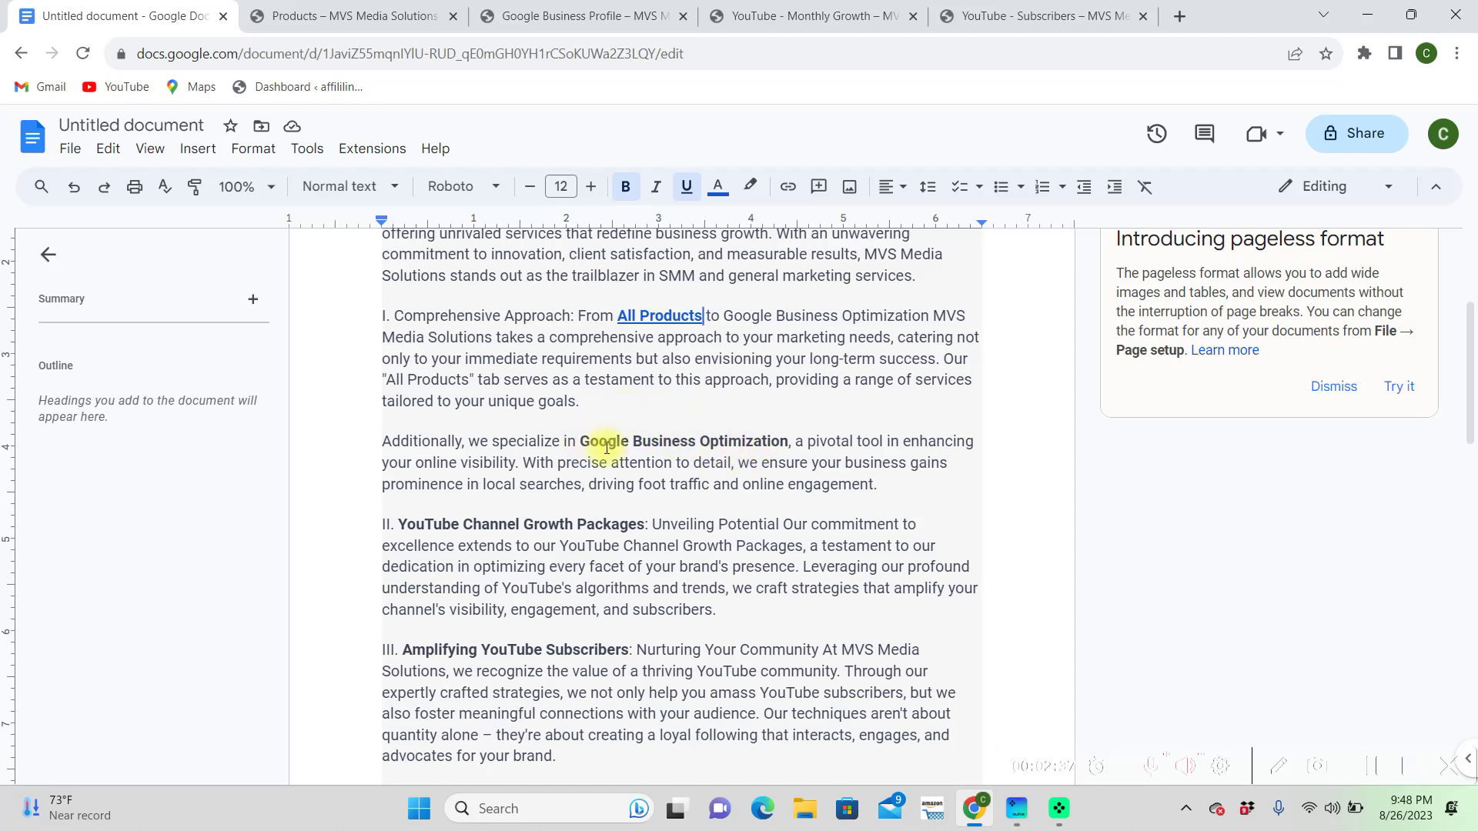
{"action": "left_click", "coordinate": [579, 442]}
{"action": "left_click", "coordinate": [547, 22]}
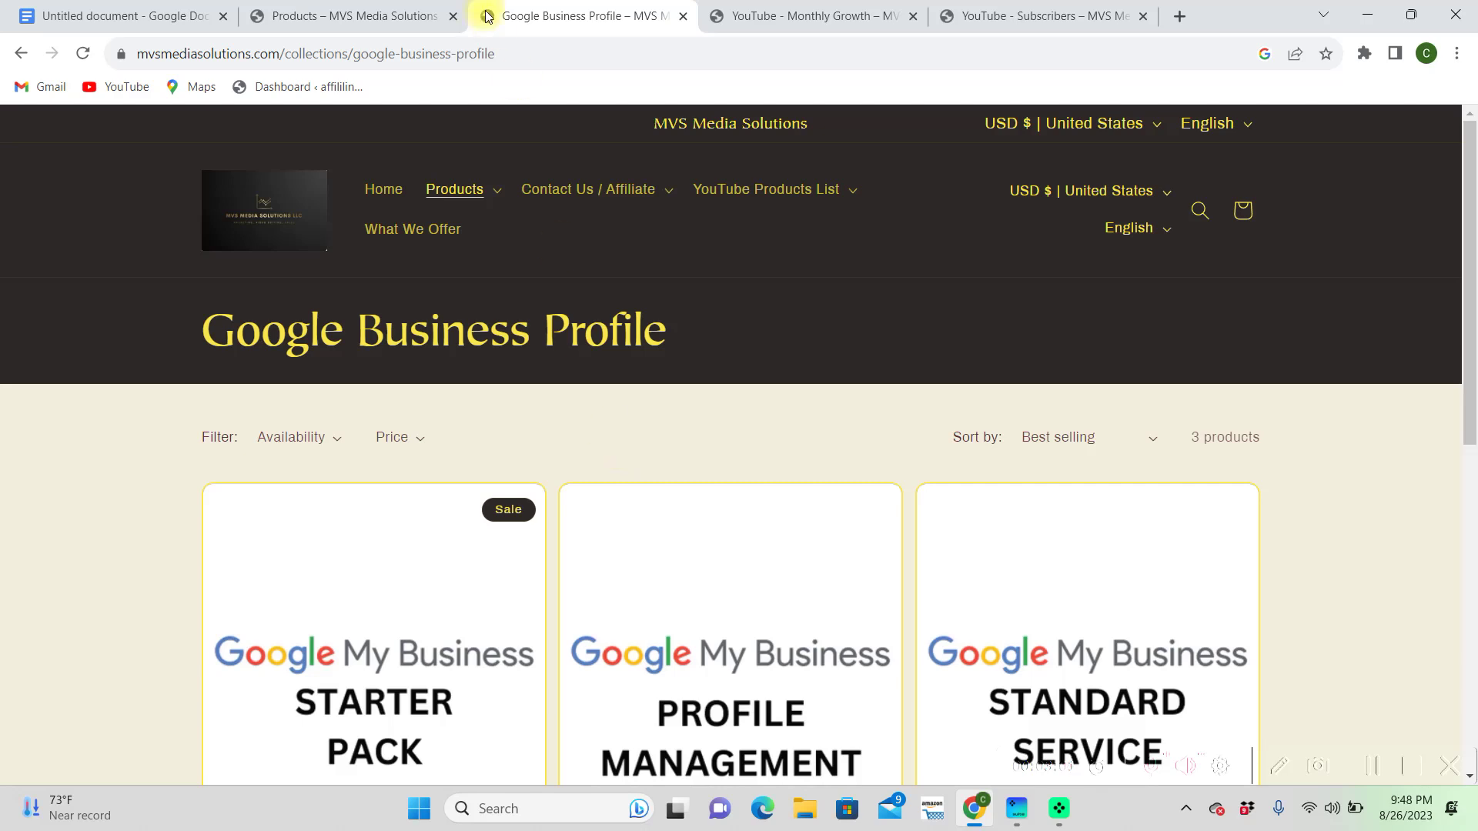
{"action": "left_click_drag", "start_coordinate": [548, 53], "coordinate": [82, 53]}
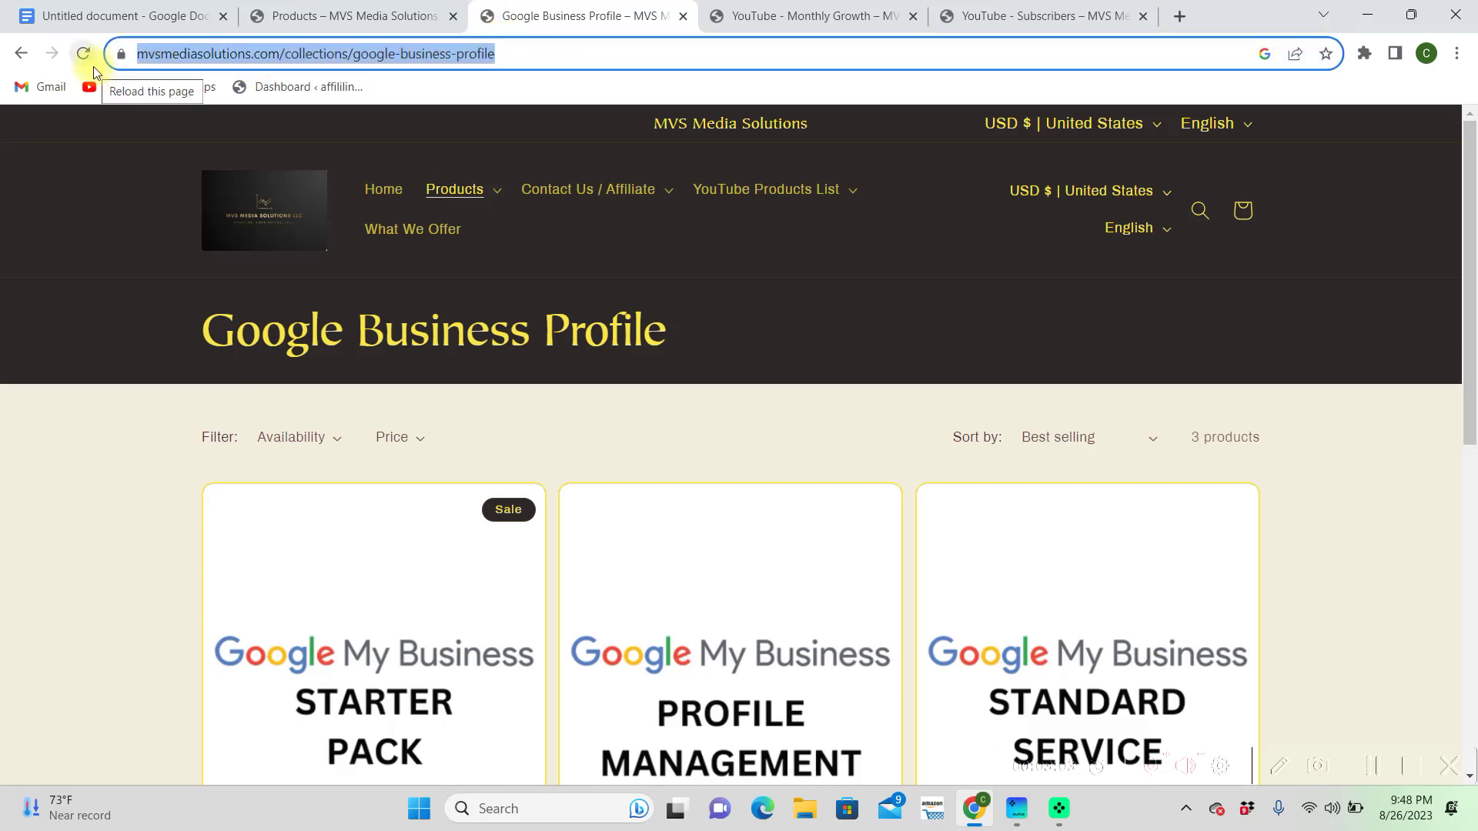
{"action": "key", "text": "ctrl+c"}
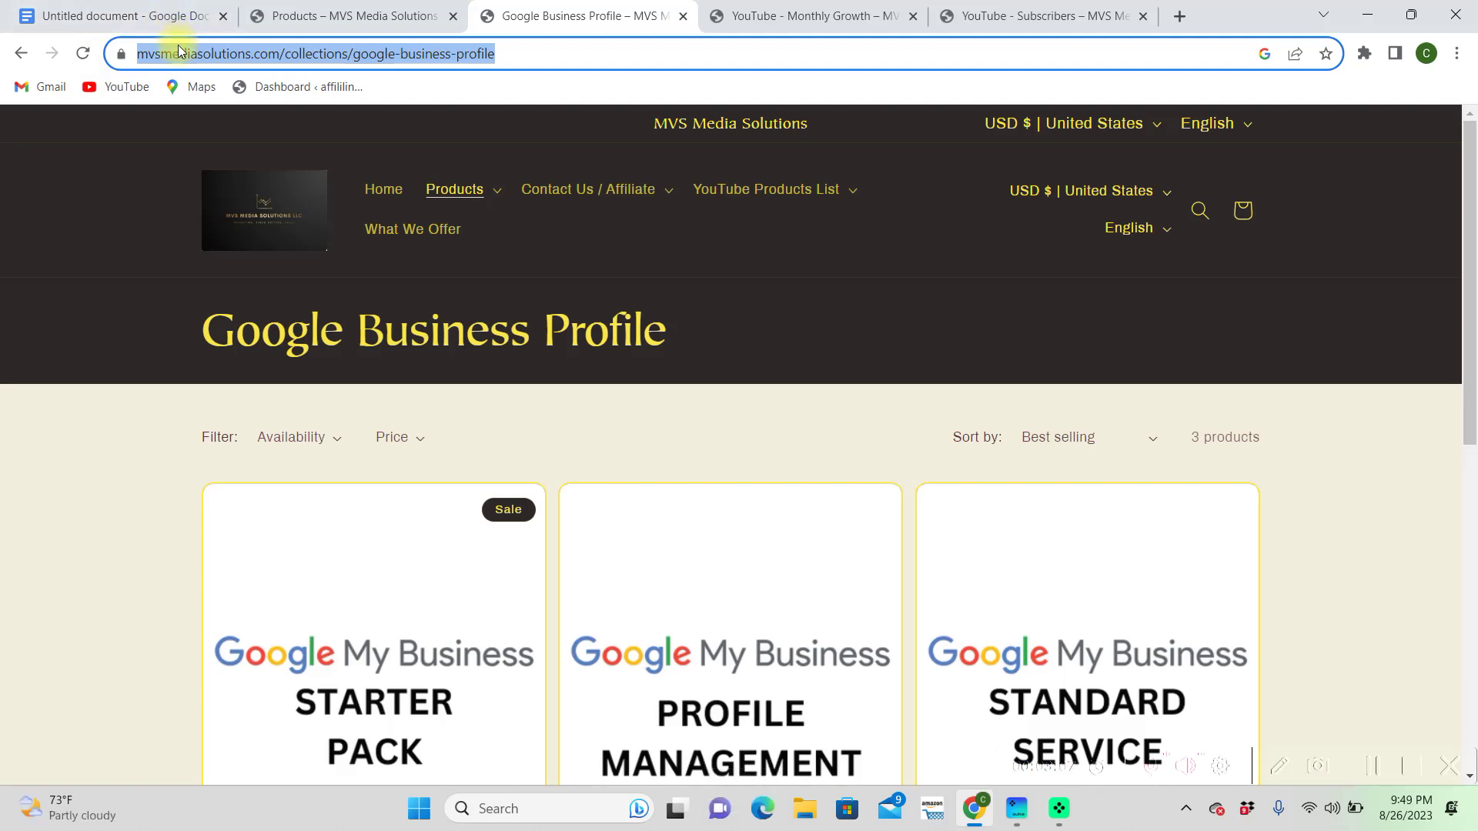
Link the phrase Google Business Optimization to the pasted Google Business Profile page URL
{"action": "left_click", "coordinate": [146, 15]}
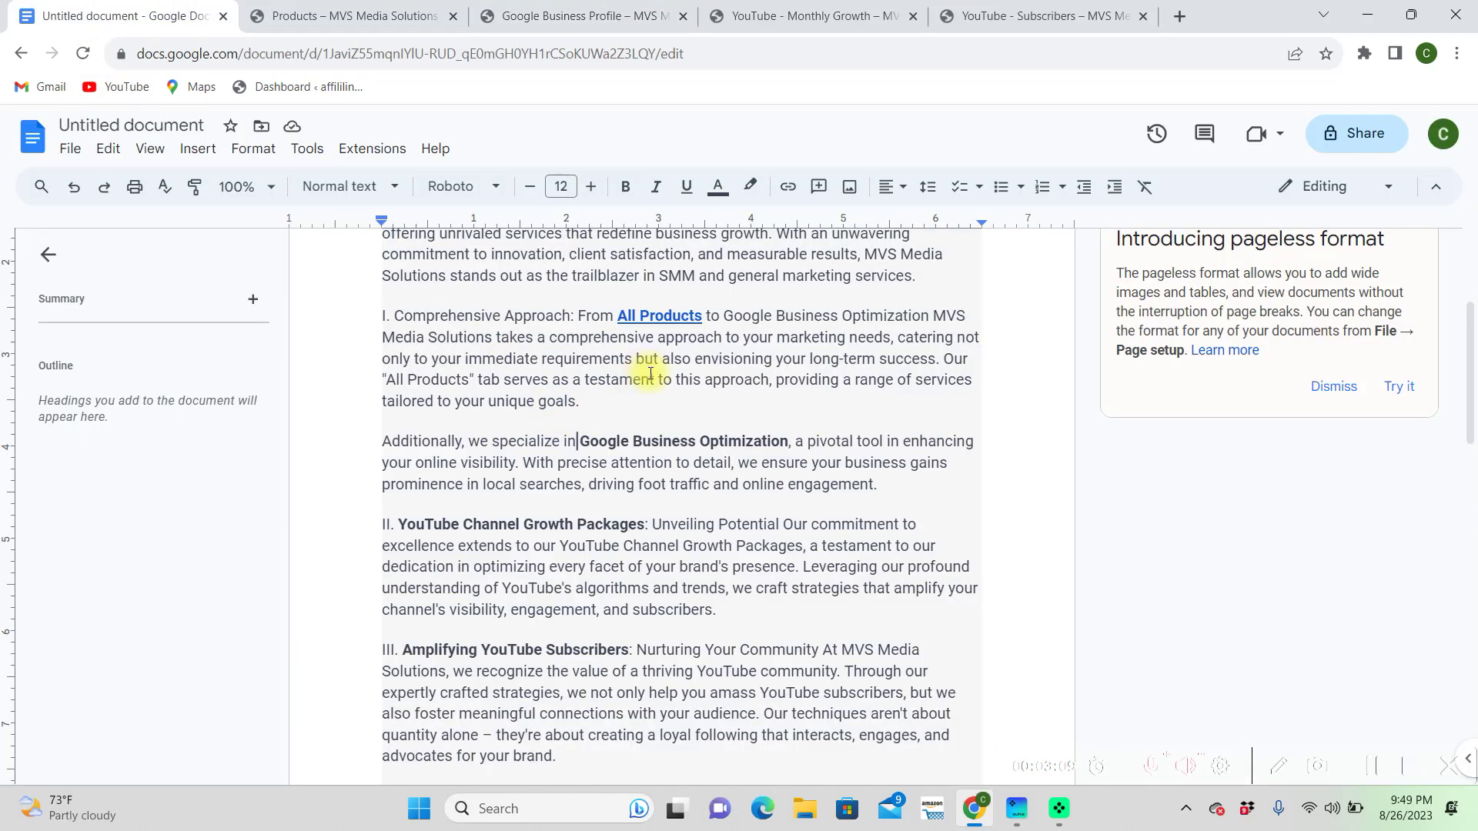
{"action": "left_click", "coordinate": [582, 441]}
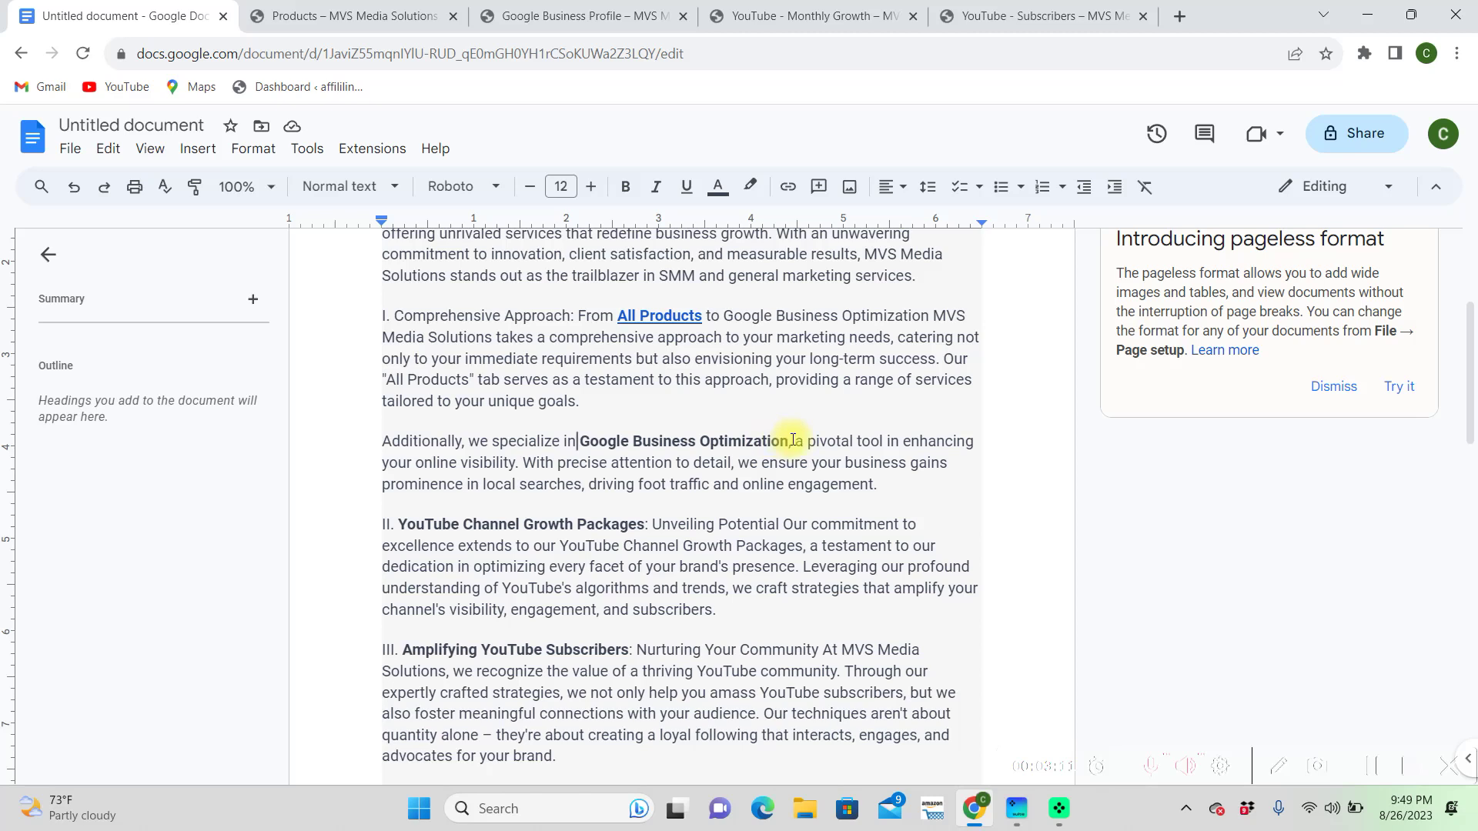
{"action": "left_click_drag", "start_coordinate": [793, 441], "coordinate": [608, 437]}
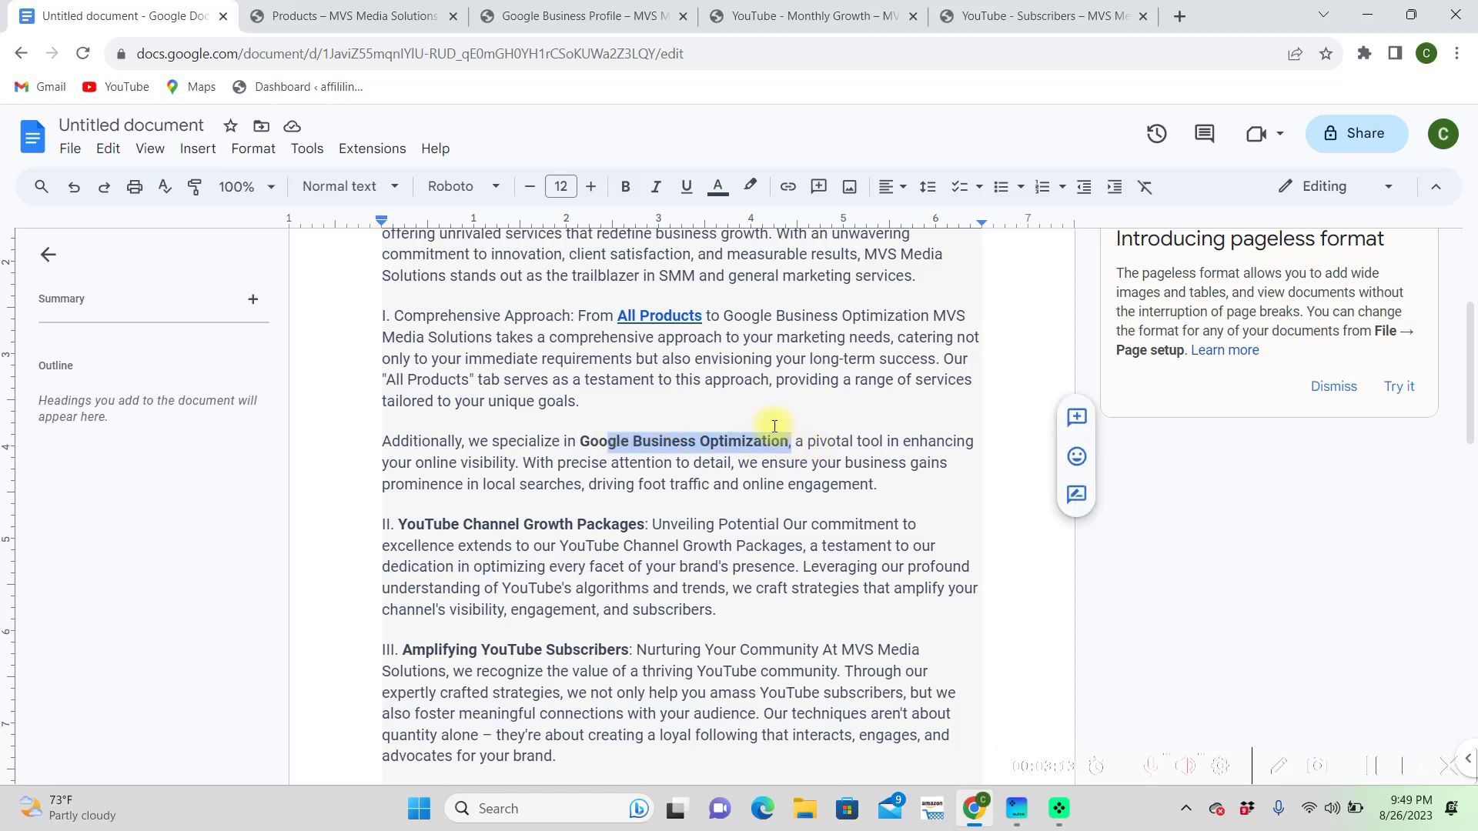
{"action": "left_click_drag", "start_coordinate": [787, 438], "coordinate": [582, 443]}
{"action": "right_click", "coordinate": [620, 449]}
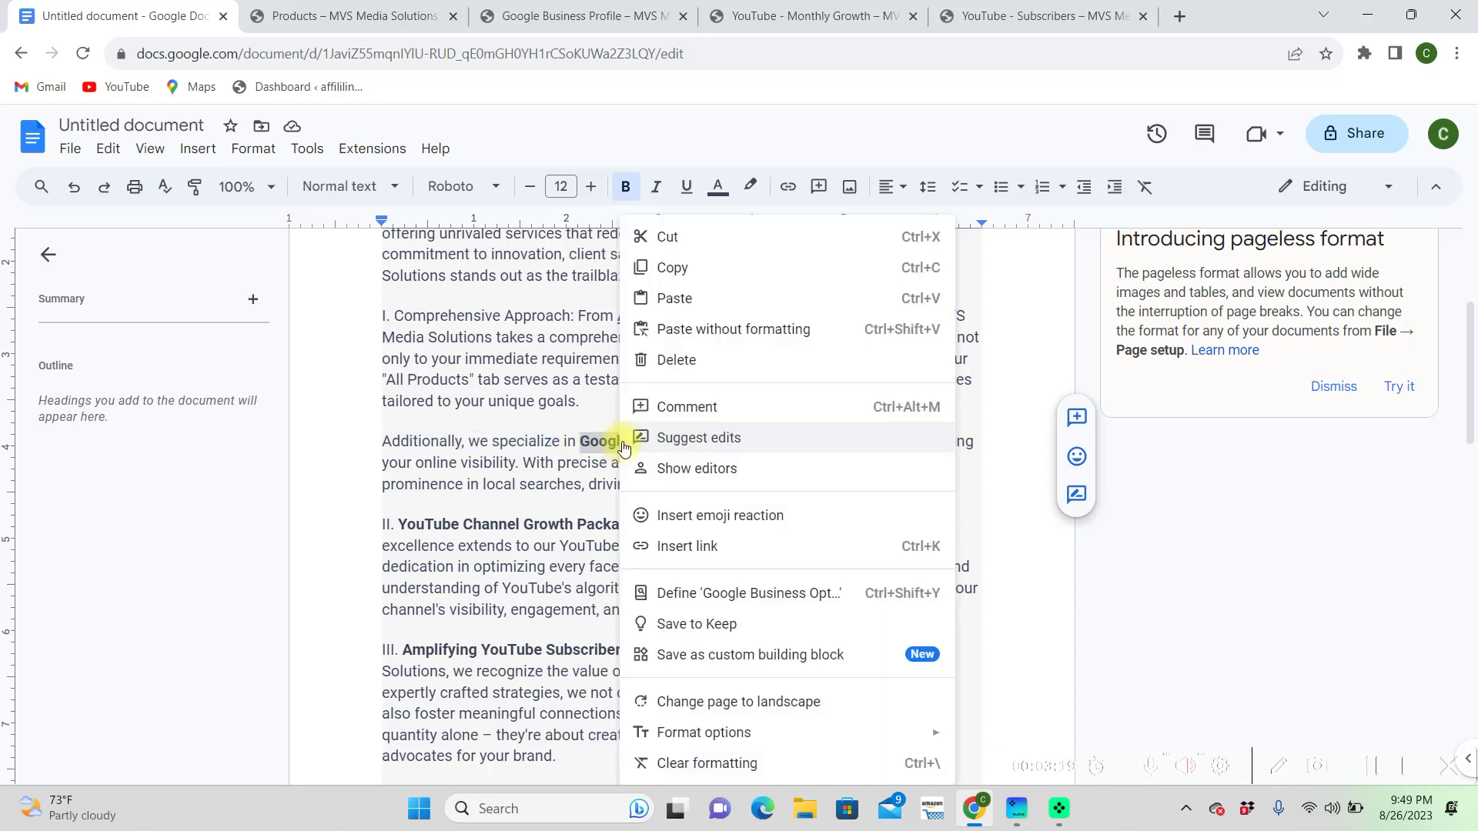
{"action": "left_click", "coordinate": [658, 543]}
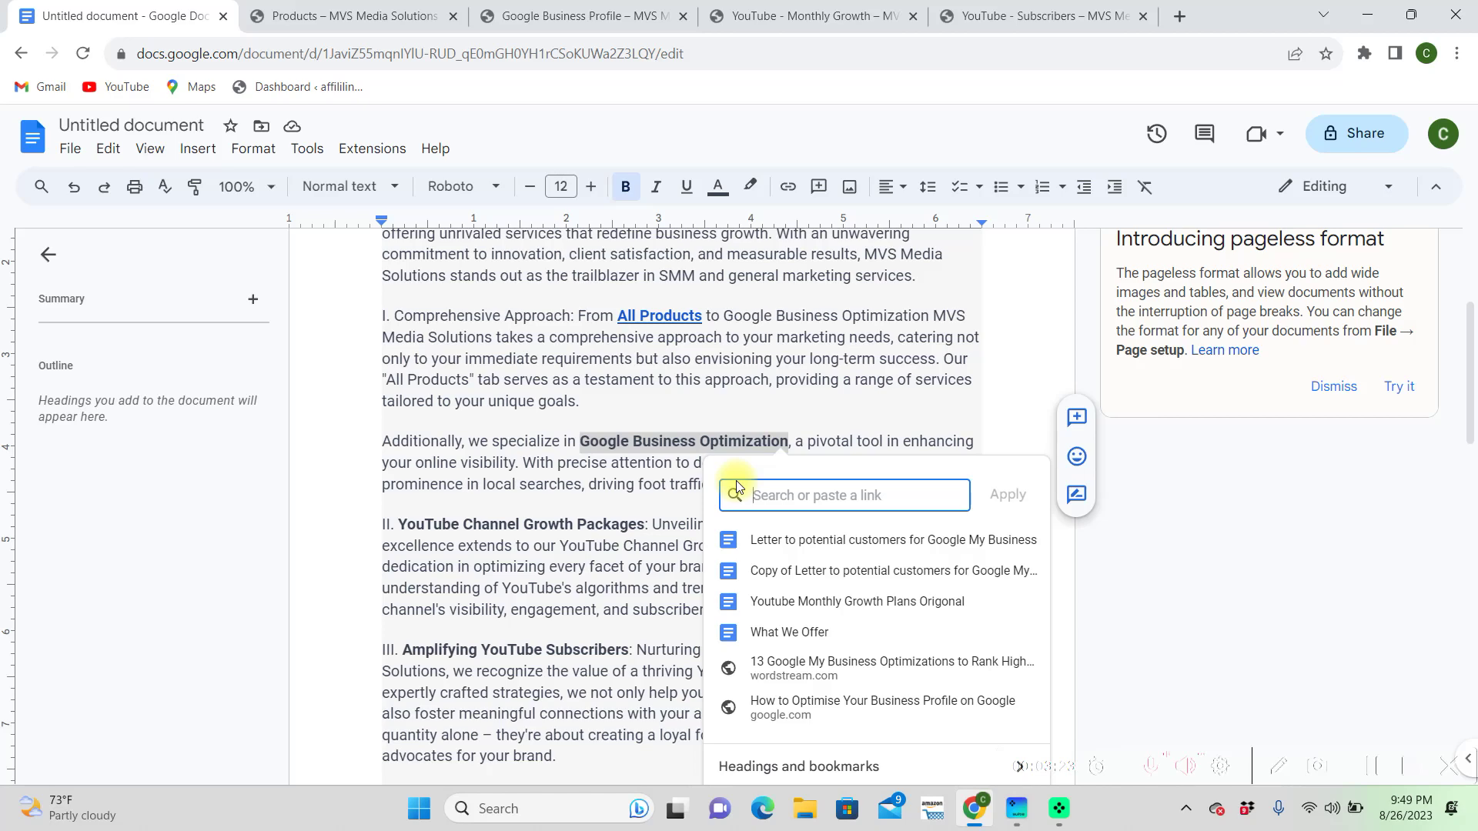
{"action": "key", "text": "ctrl+v"}
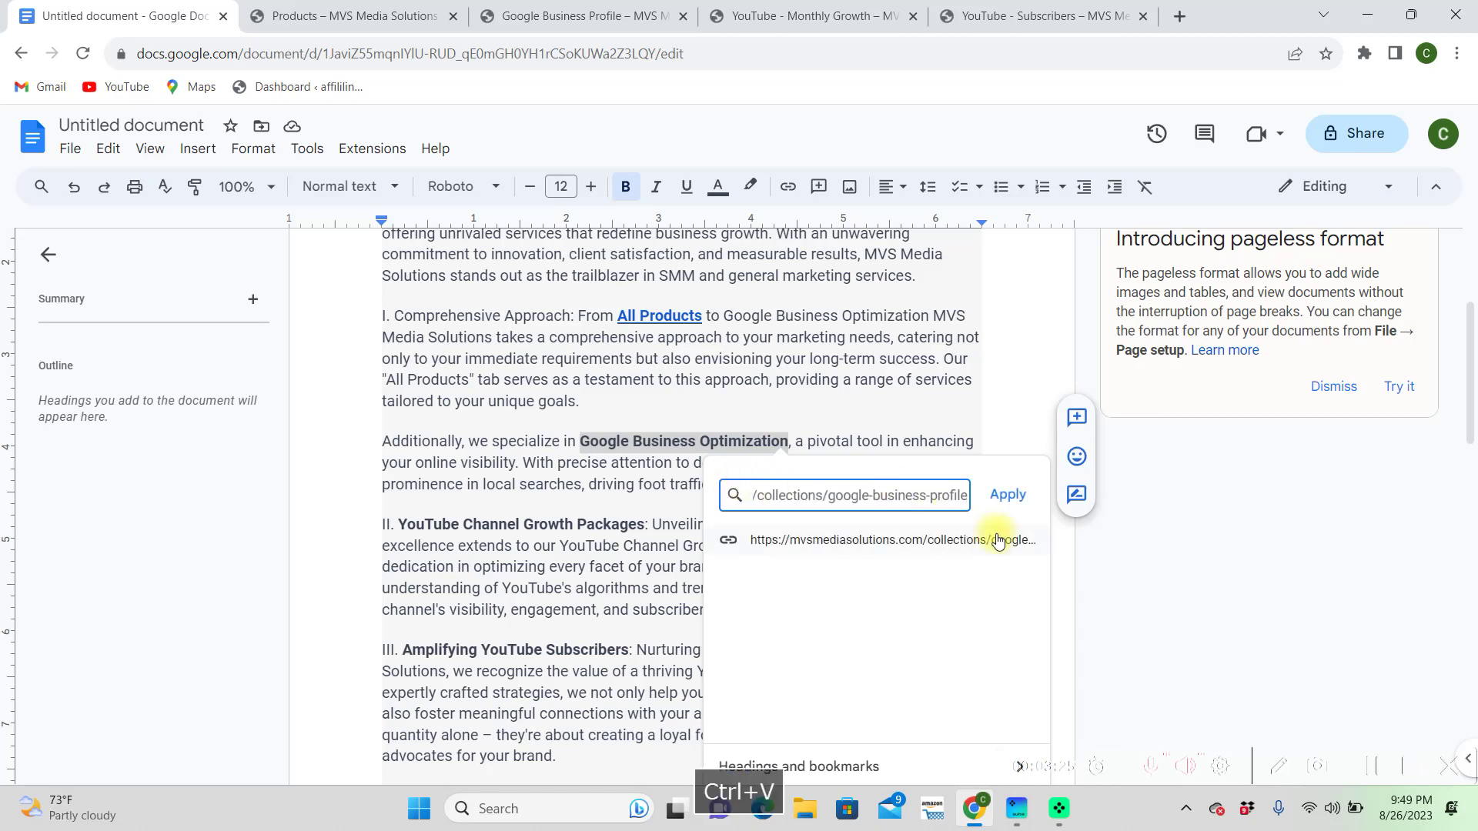
{"action": "left_click", "coordinate": [959, 541]}
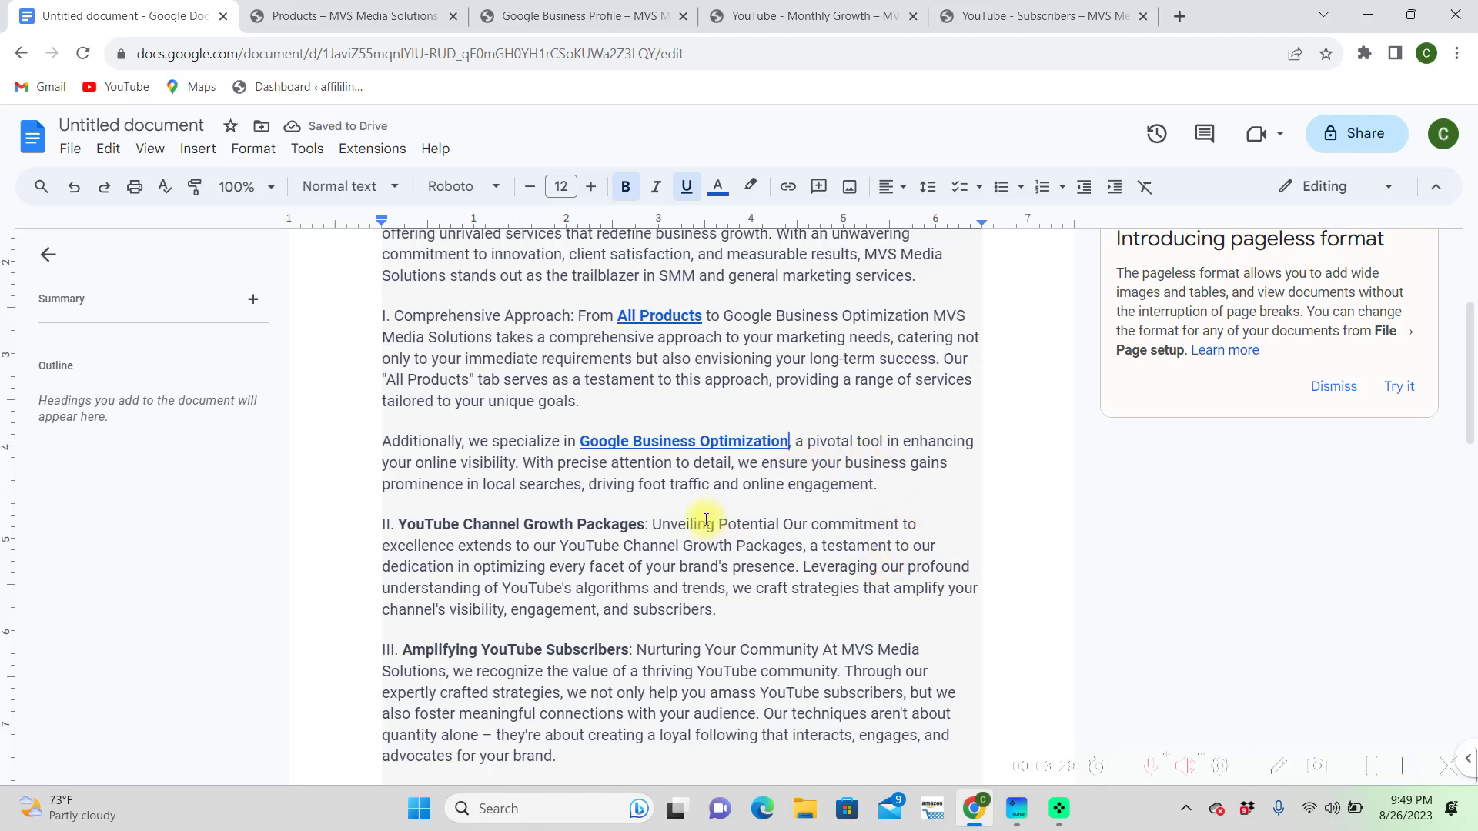
{"action": "scroll", "coordinate": [689, 520], "scroll_direction": "down", "scroll_amount": 1}
{"action": "scroll", "coordinate": [690, 521], "scroll_direction": "down", "scroll_amount": 1}
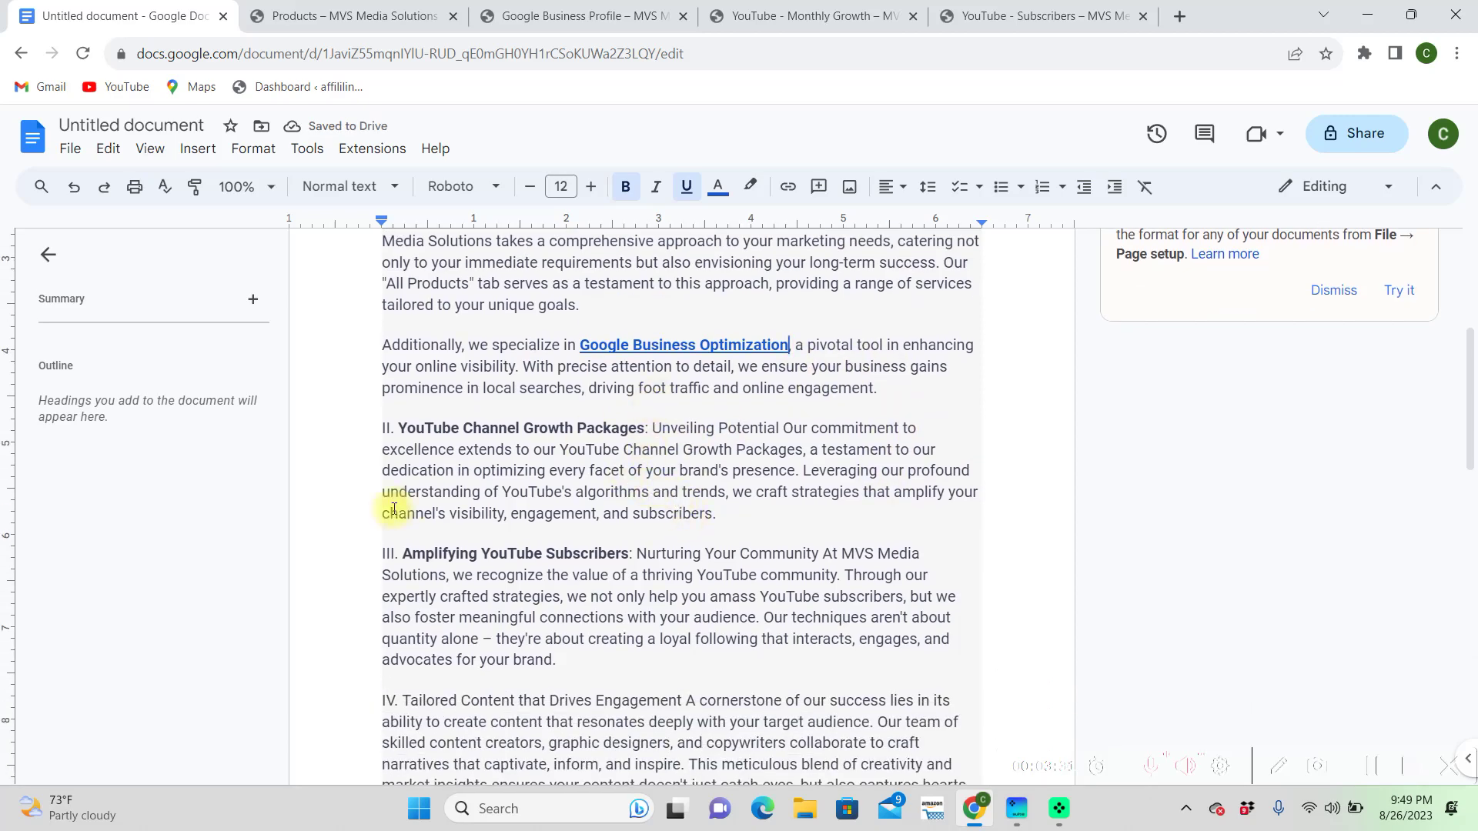
{"action": "double_click", "coordinate": [400, 424]}
Copy the YouTube - Monthly Growth page URL and return to the Untitled document
{"action": "left_click", "coordinate": [354, 429]}
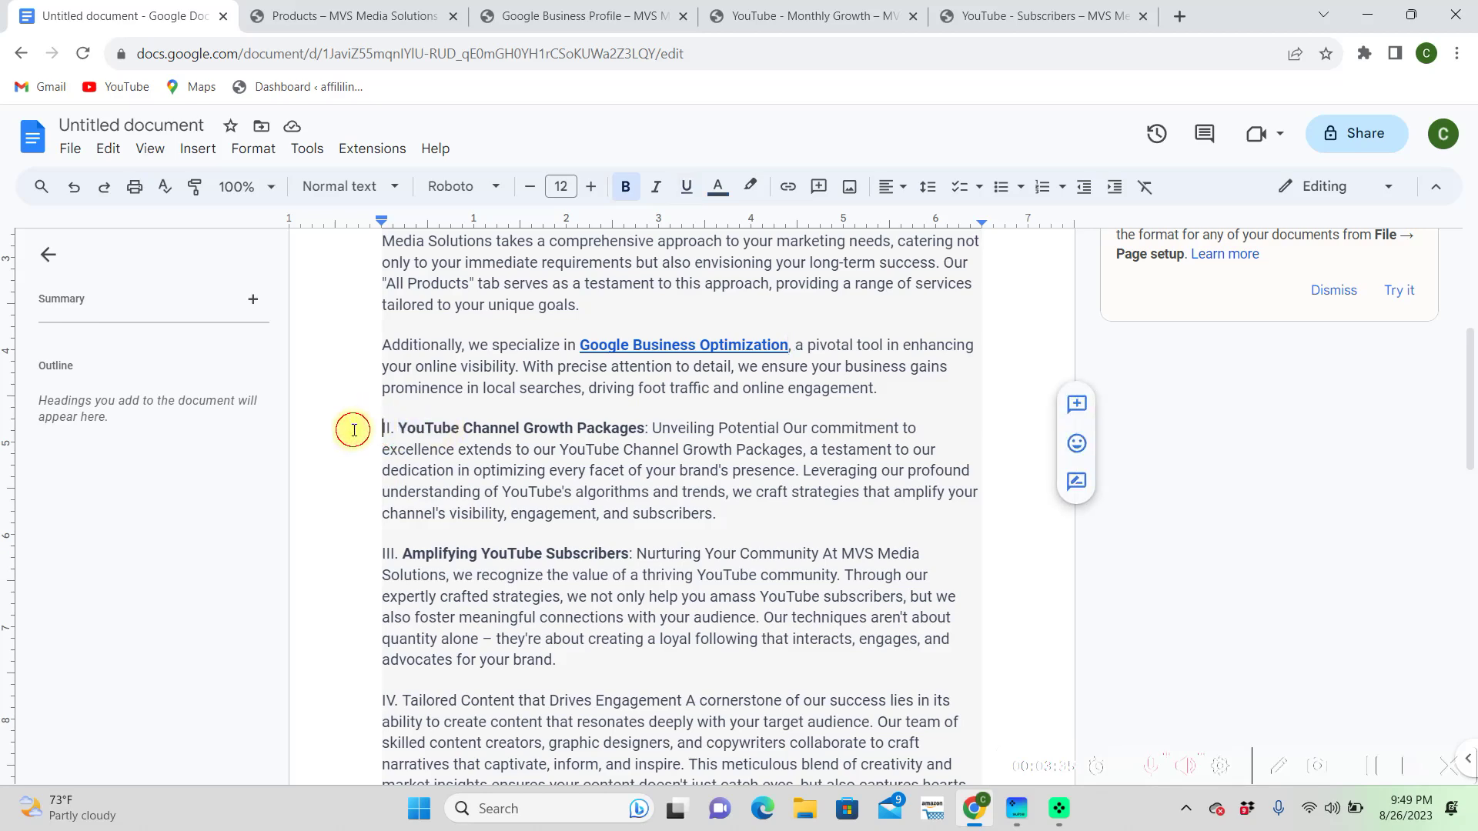
{"action": "left_click", "coordinate": [775, 10]}
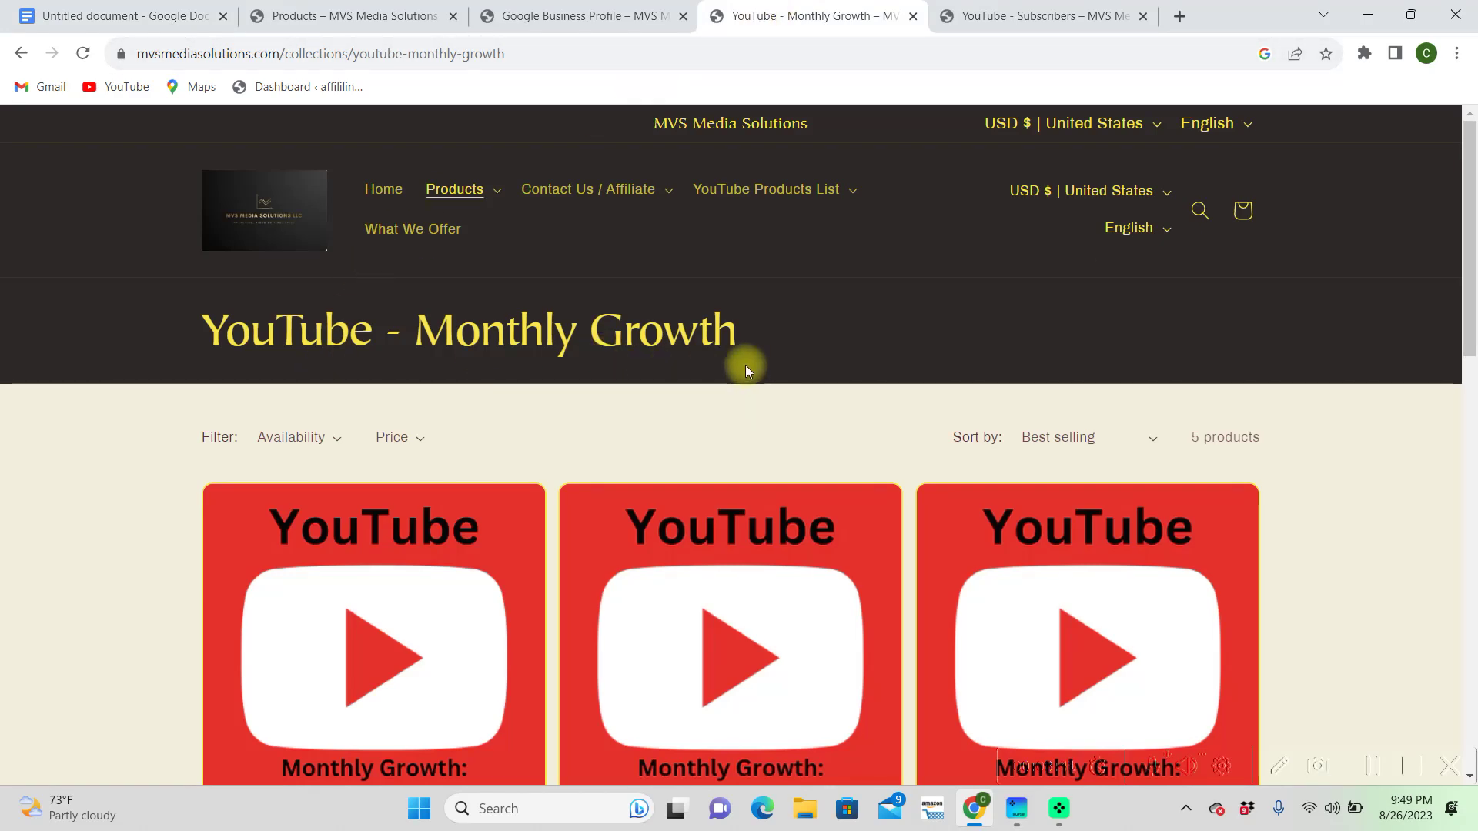
{"action": "left_click_drag", "start_coordinate": [588, 53], "coordinate": [4, 68]}
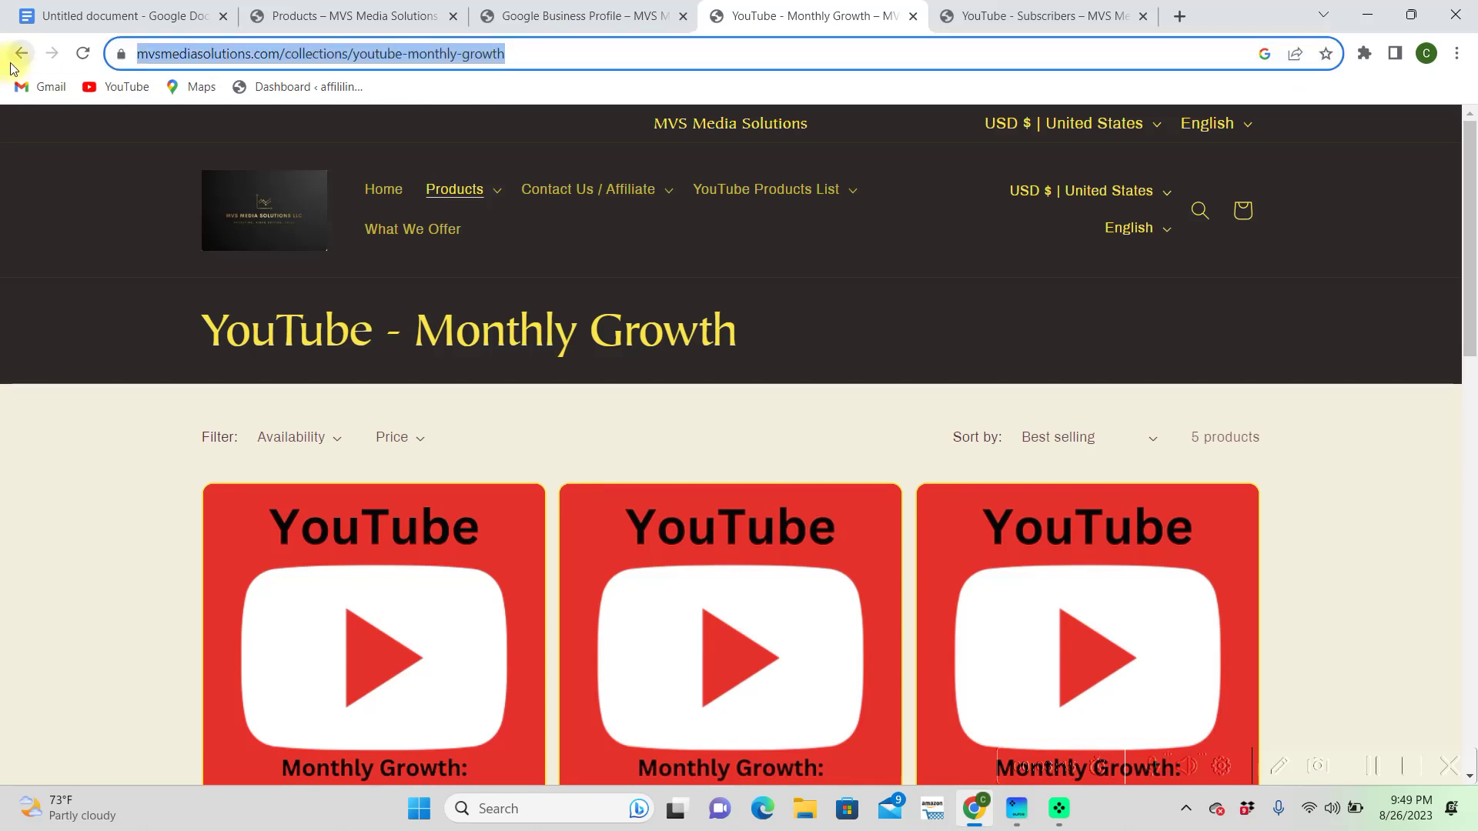
{"action": "key", "text": "ctrl+c"}
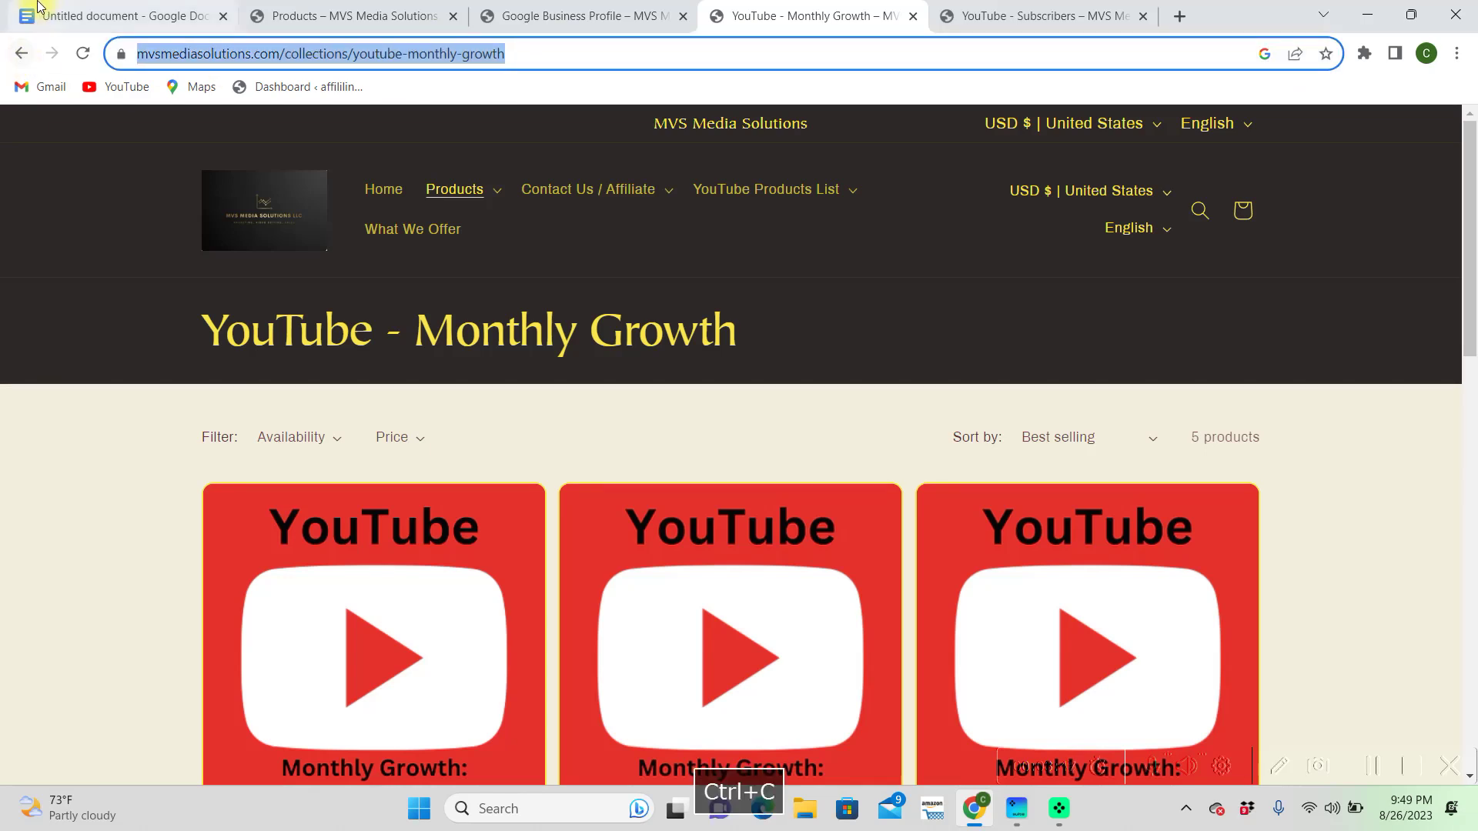
{"action": "left_click", "coordinate": [141, 10]}
Link the heading YouTube Channel Growth Packages to the pasted Monthly Growth page URL
{"action": "scroll", "coordinate": [446, 478], "scroll_direction": "down", "scroll_amount": 3}
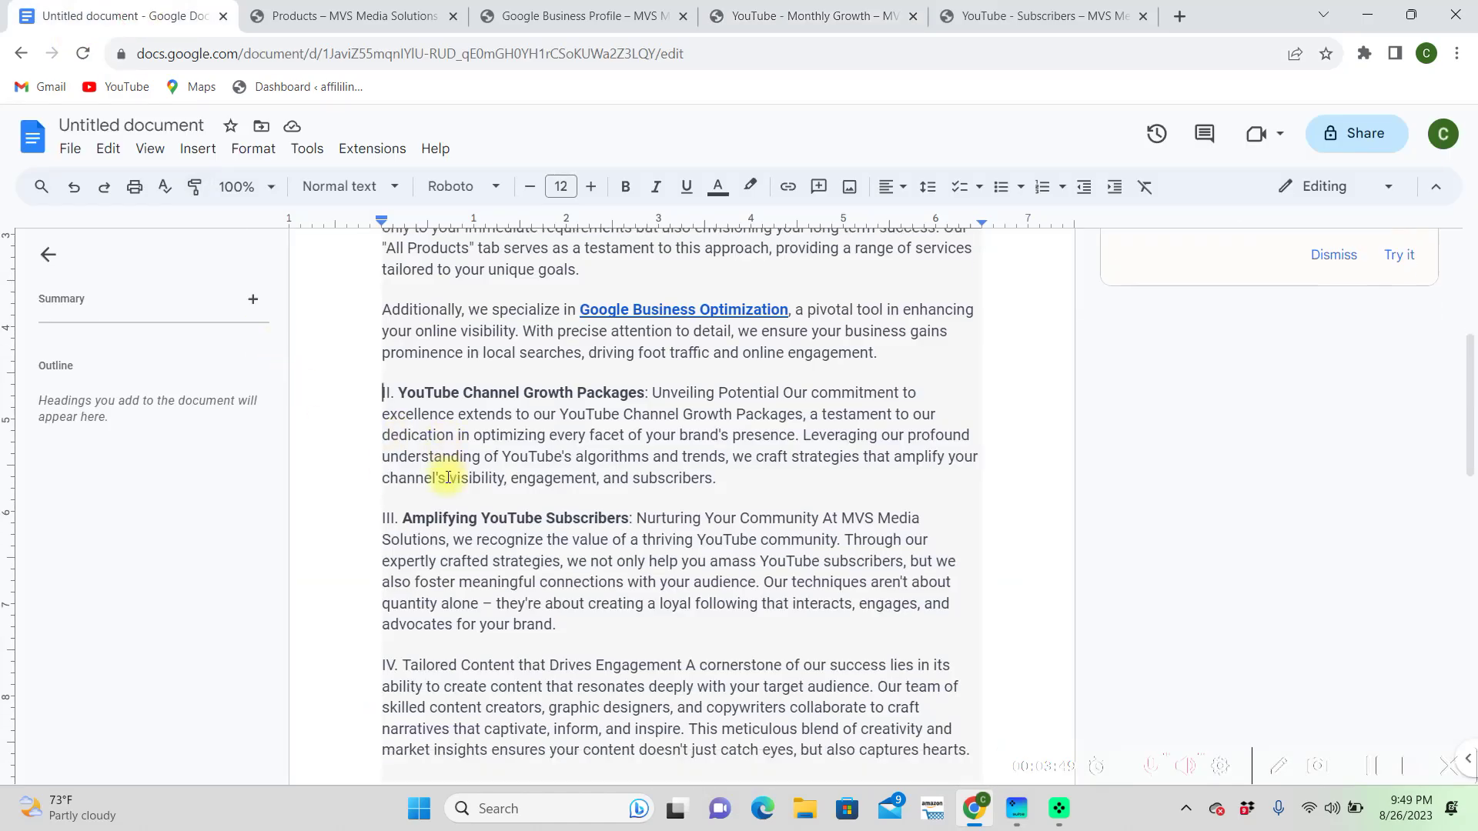
{"action": "left_click_drag", "start_coordinate": [402, 332], "coordinate": [646, 331]}
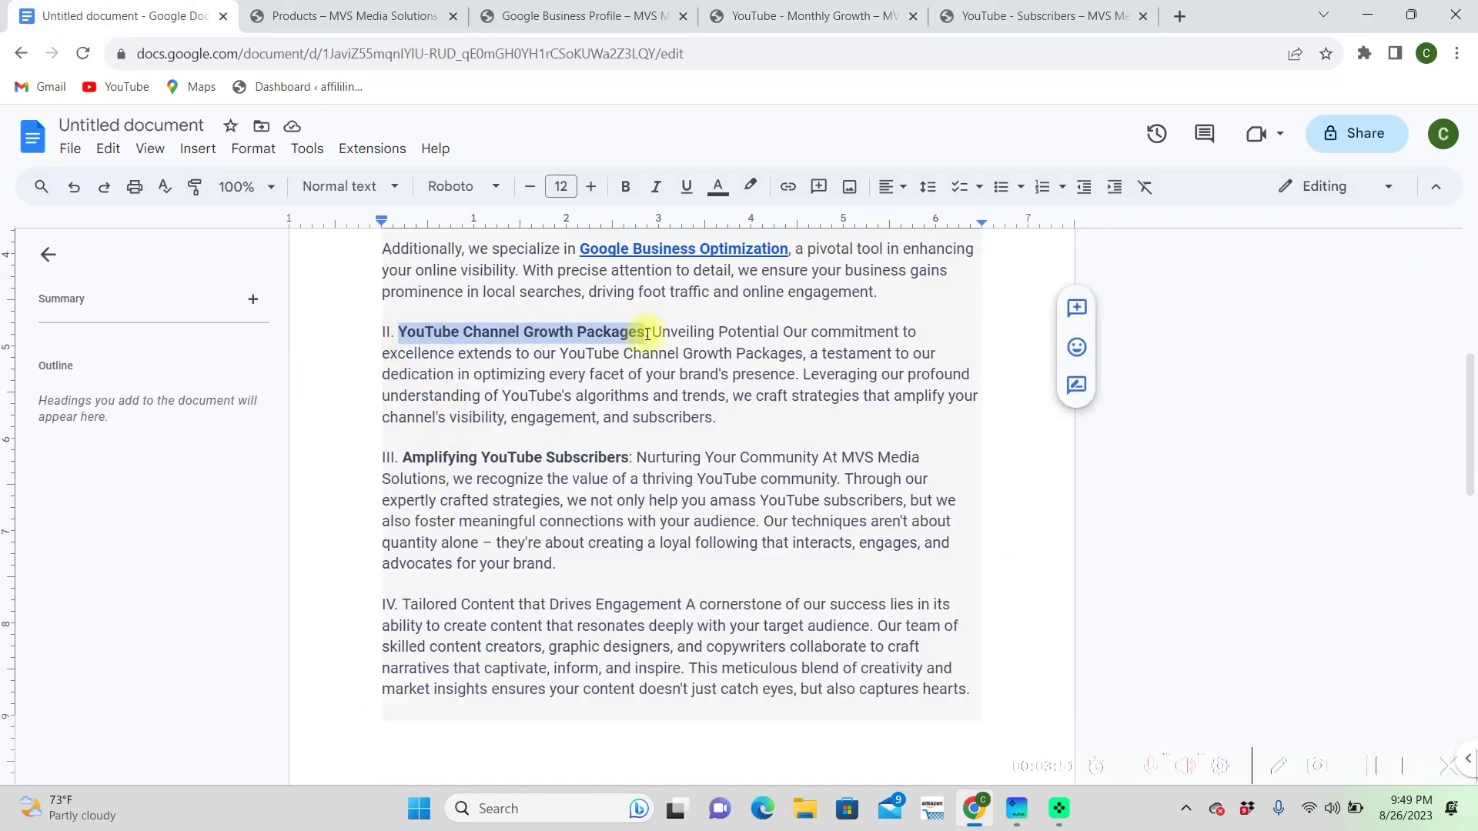
{"action": "right_click", "coordinate": [457, 333]}
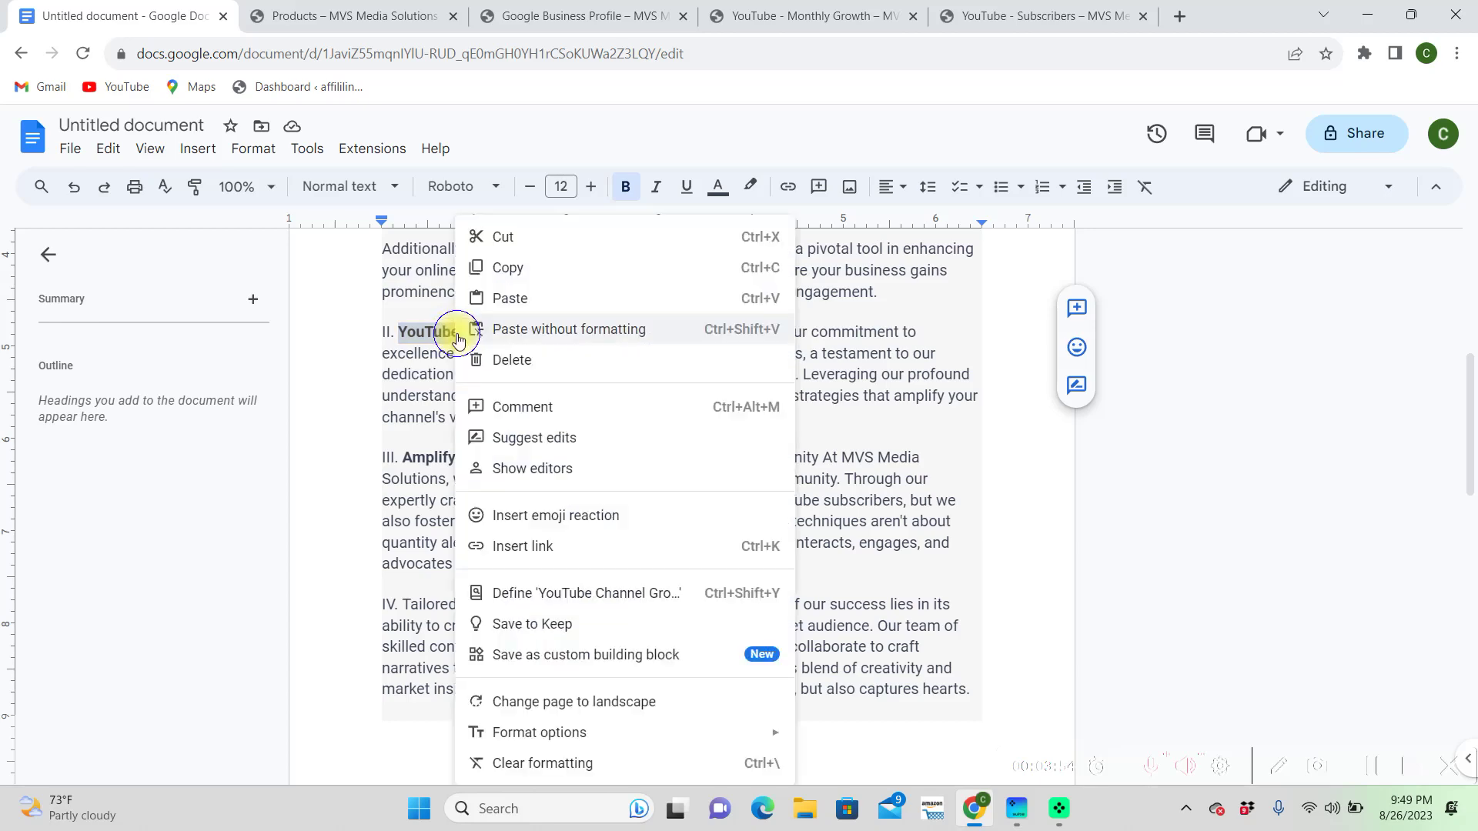
{"action": "left_click", "coordinate": [526, 546]}
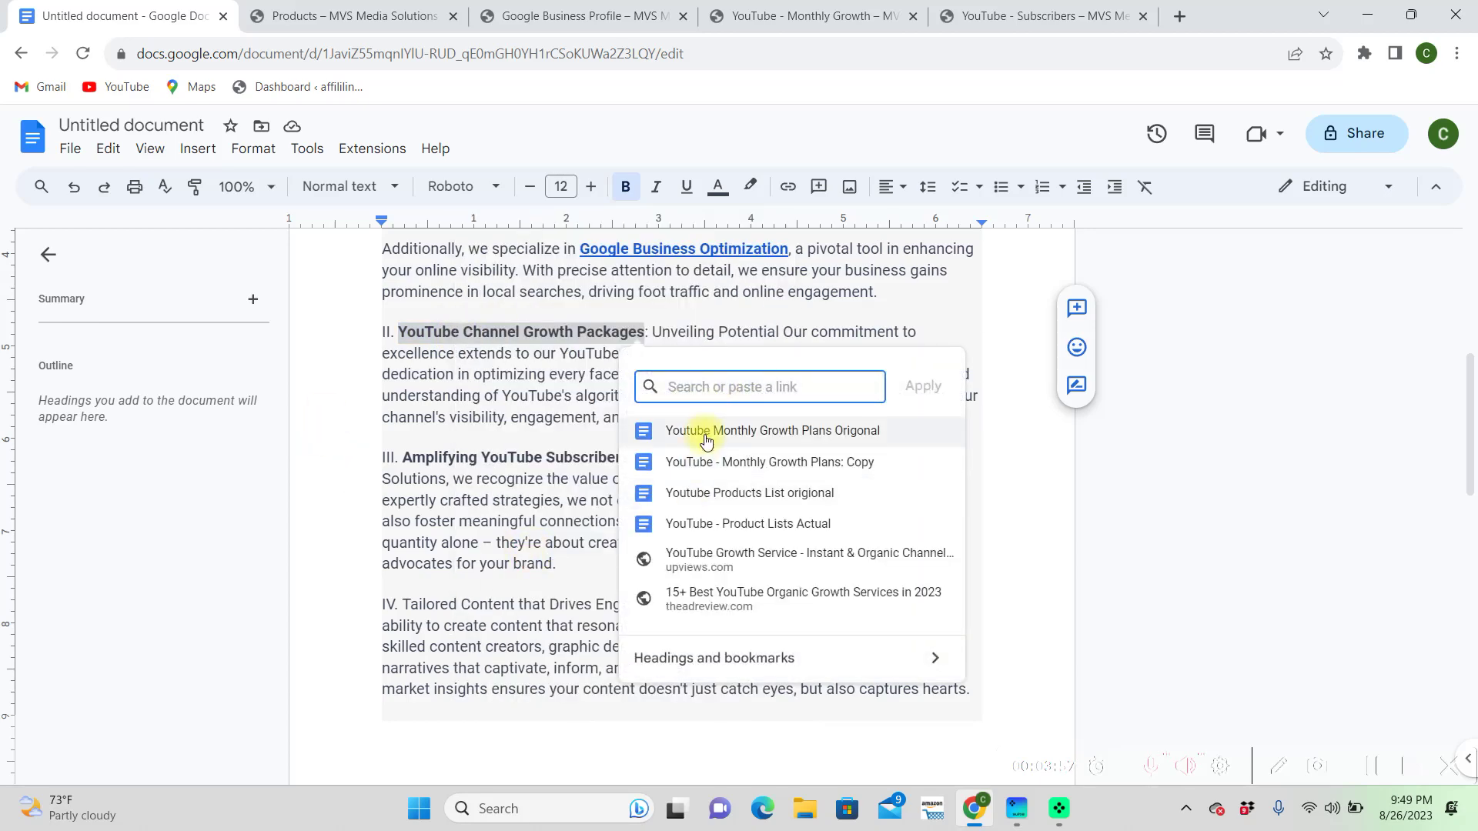
{"action": "key", "text": "ctrl+v"}
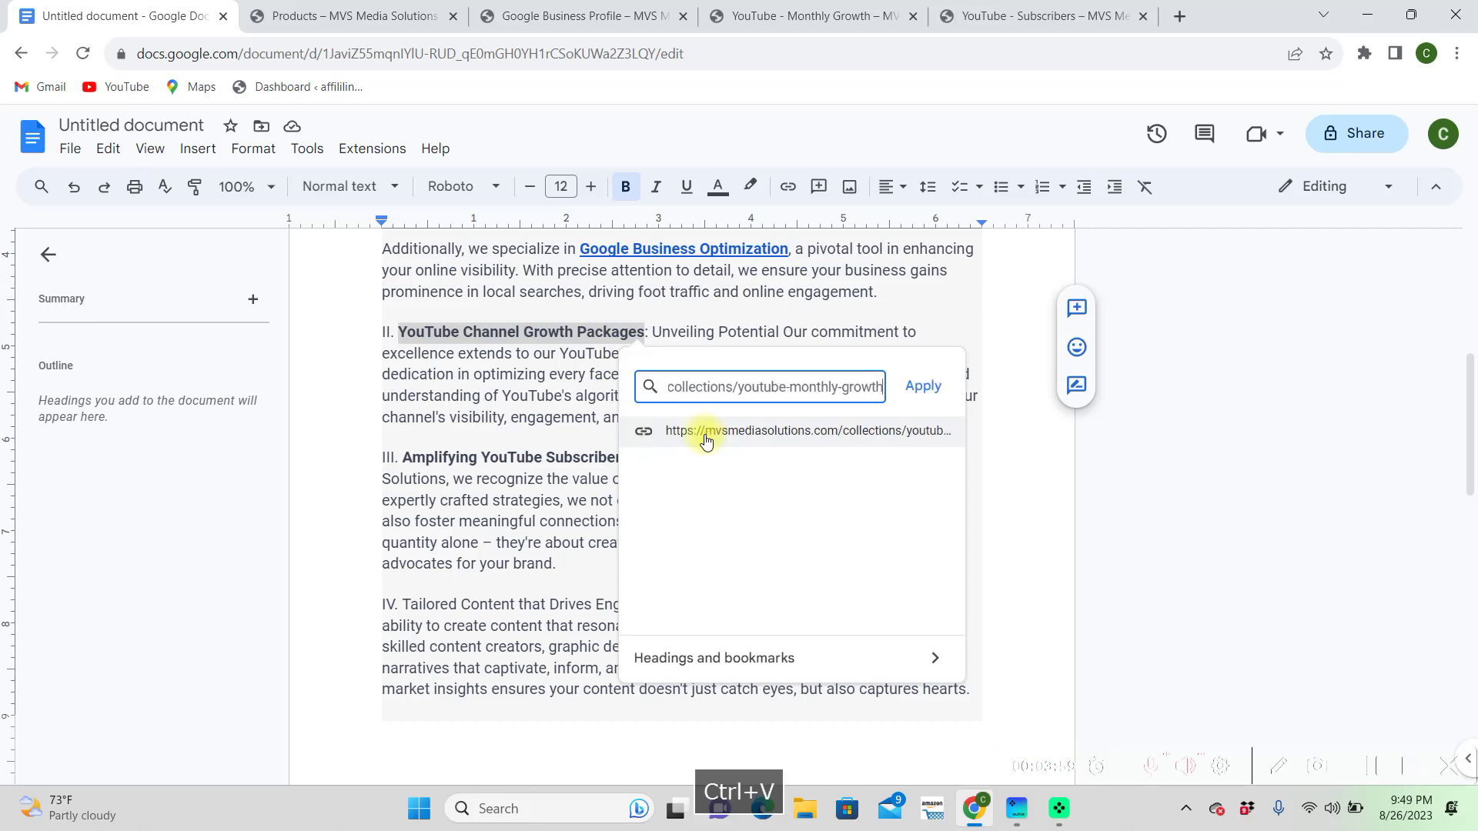
{"action": "left_click", "coordinate": [801, 432]}
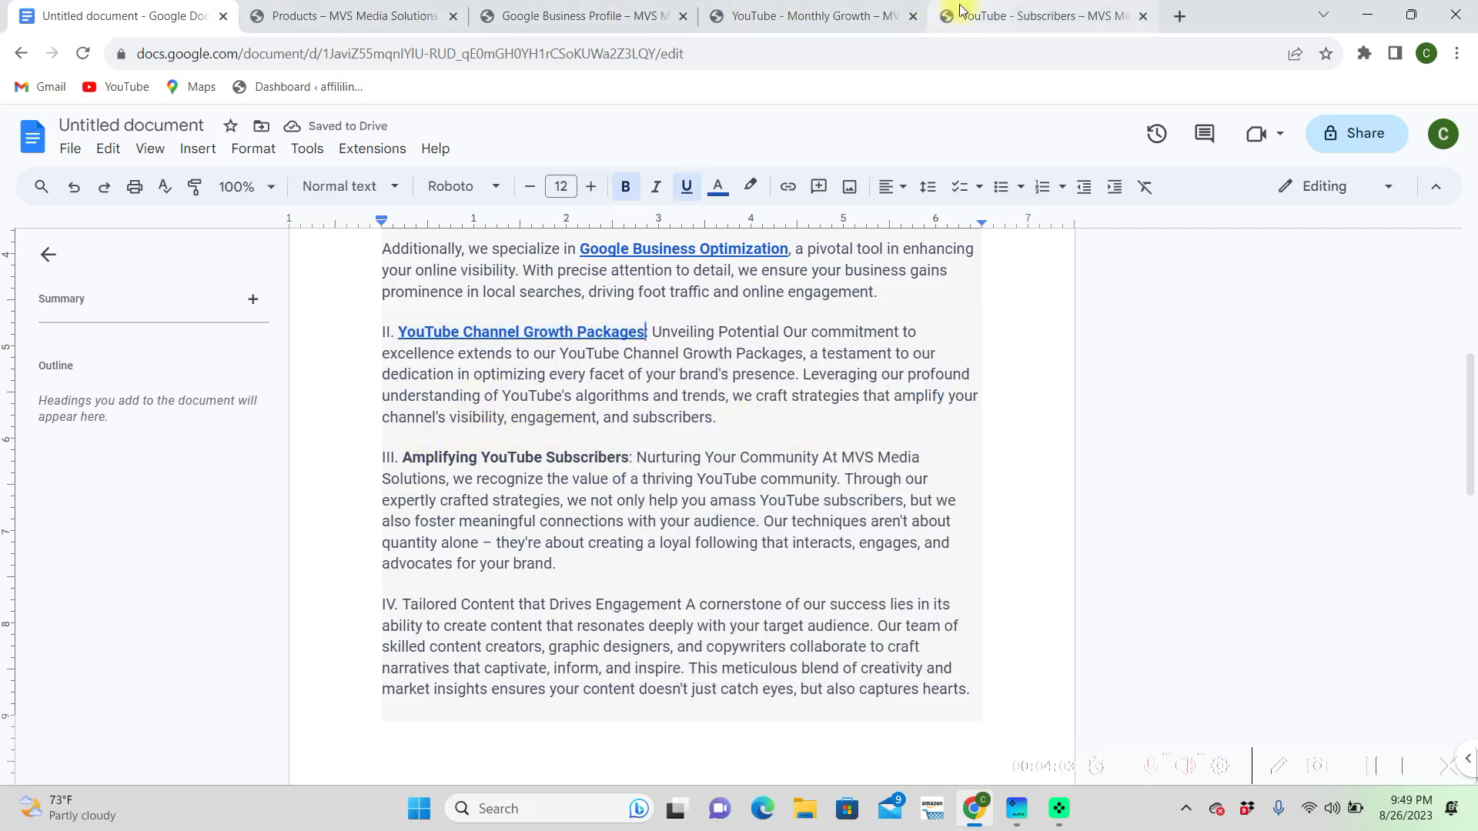
Copy the YouTube - Subscribers page URL and come back to the article
{"action": "left_click", "coordinate": [993, 16]}
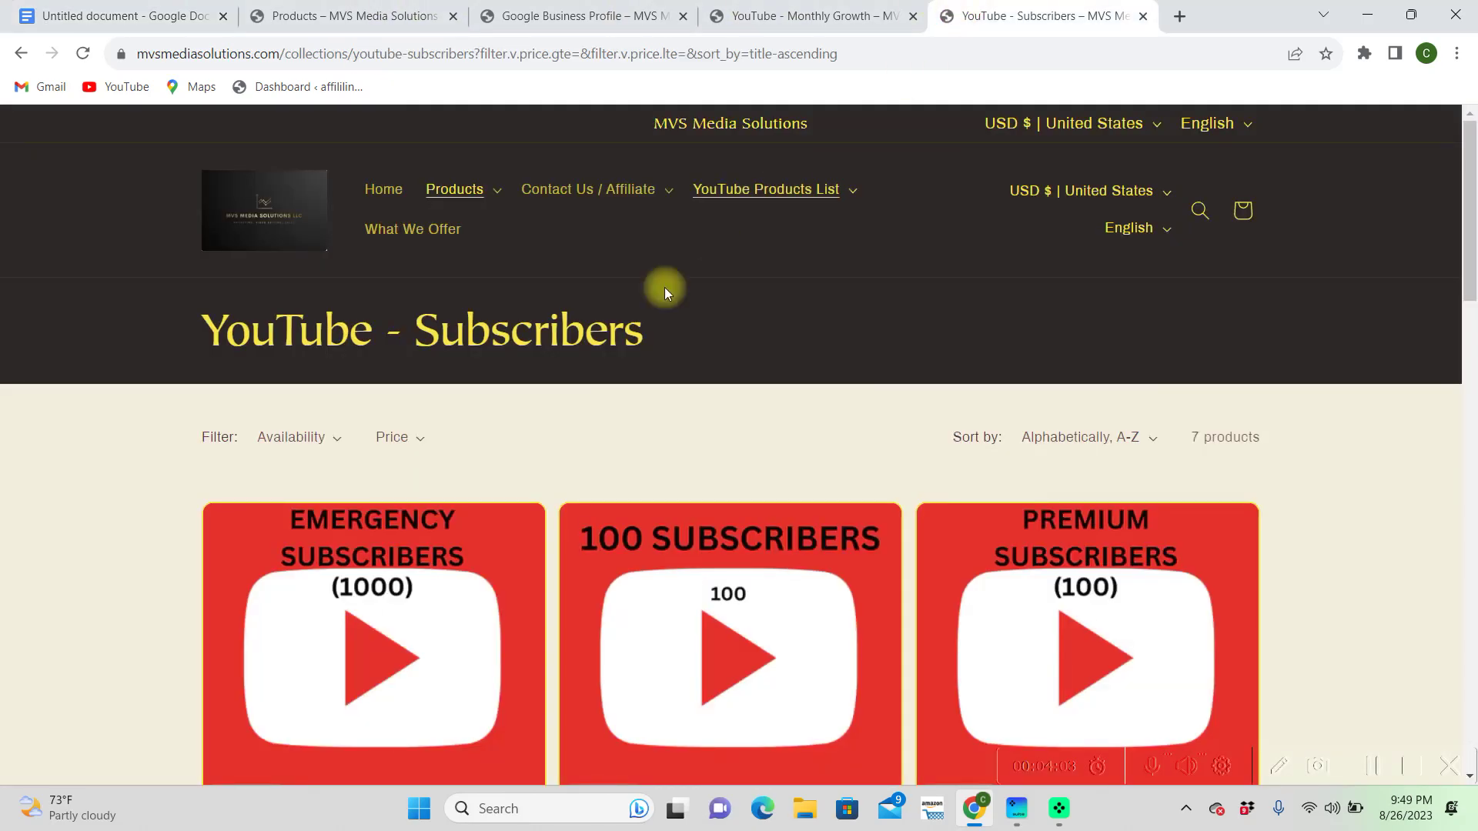
{"action": "left_click", "coordinate": [907, 48]}
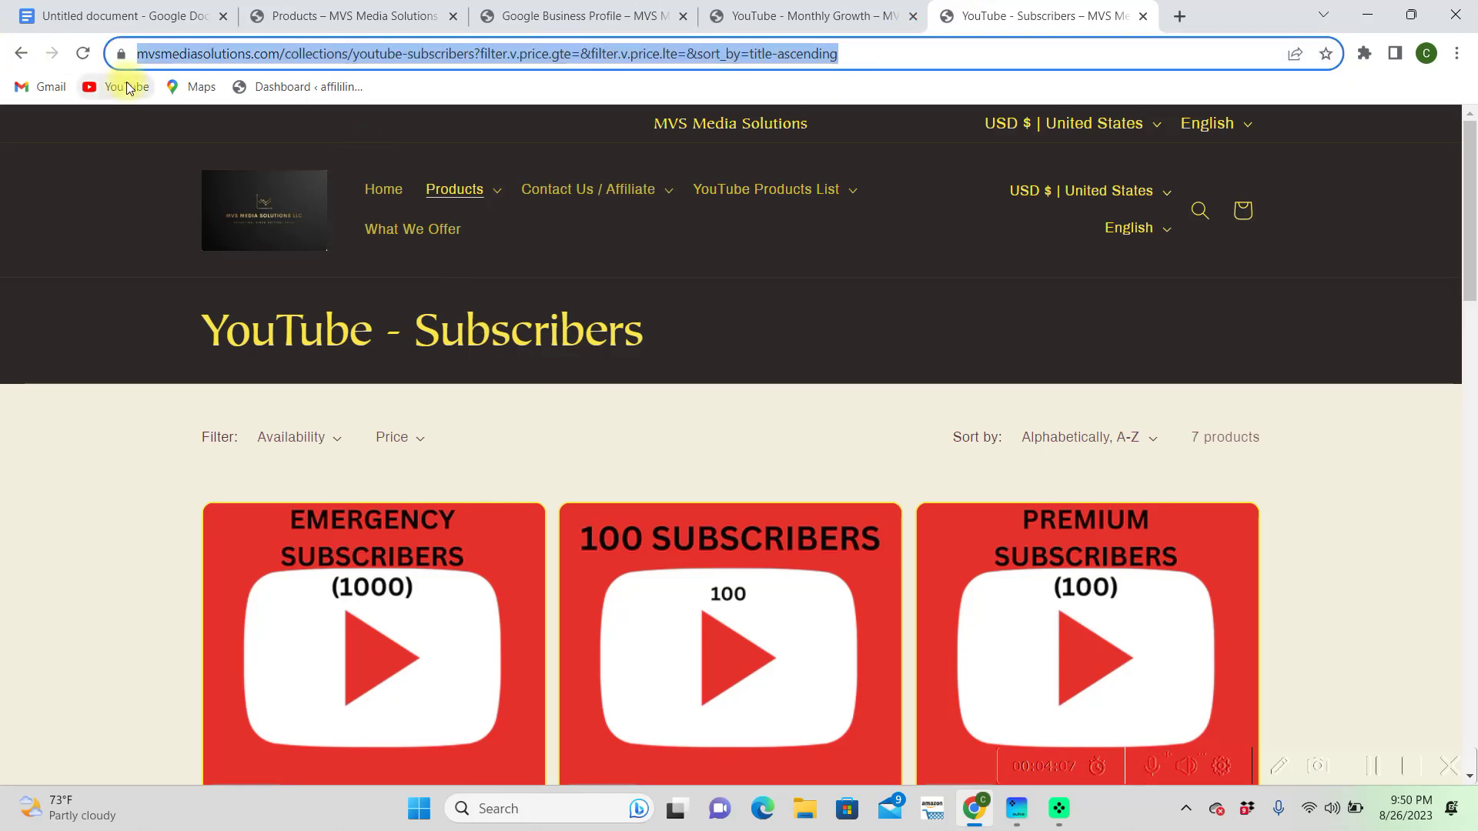
{"action": "key", "text": "ctrl+c"}
{"action": "left_click", "coordinate": [159, 10]}
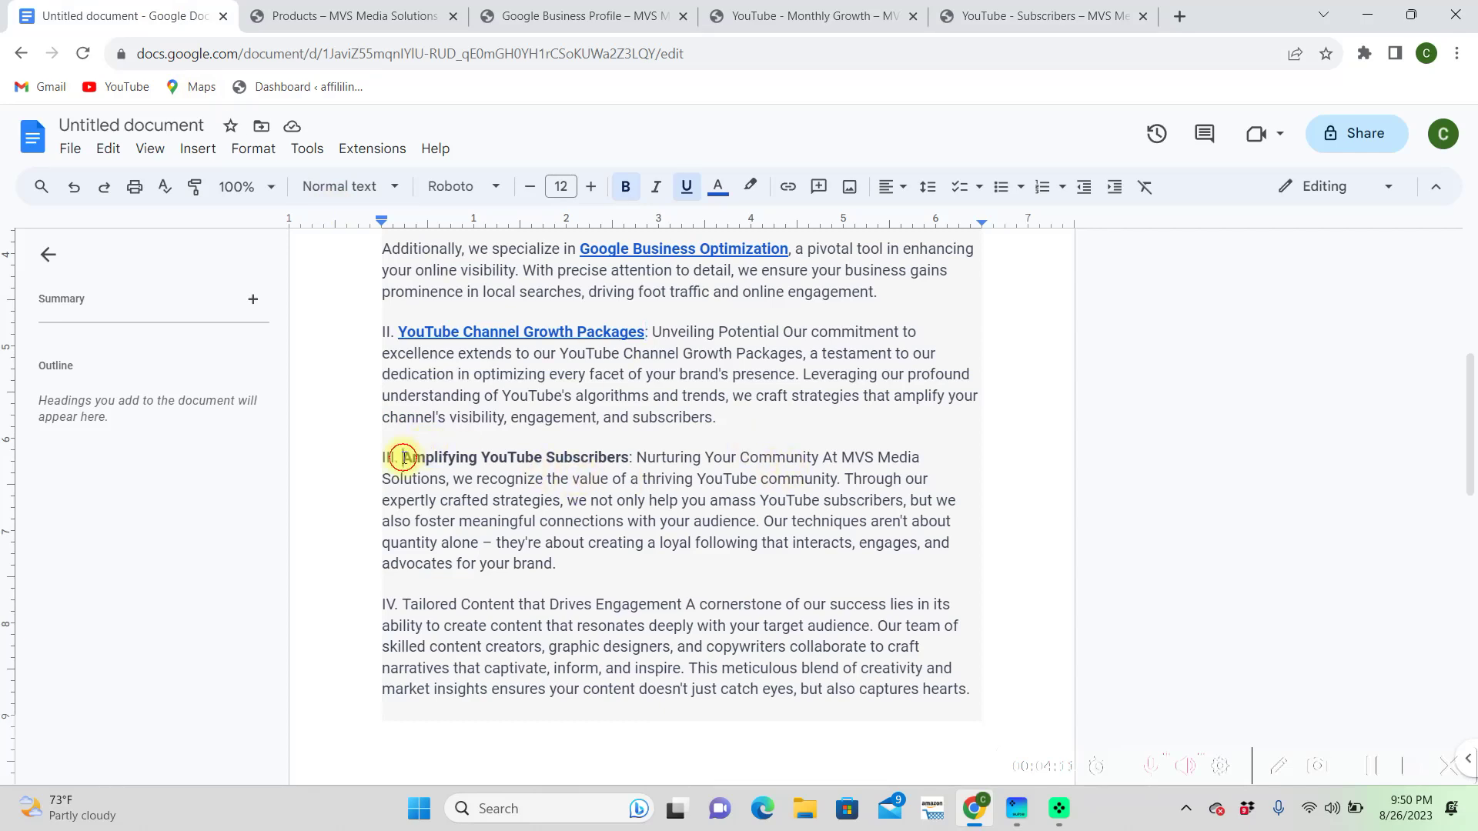
Select the Amplifying YouTube Subscribers heading and link it to the pasted Subscribers page URL
{"action": "left_click_drag", "start_coordinate": [403, 458], "coordinate": [628, 458]}
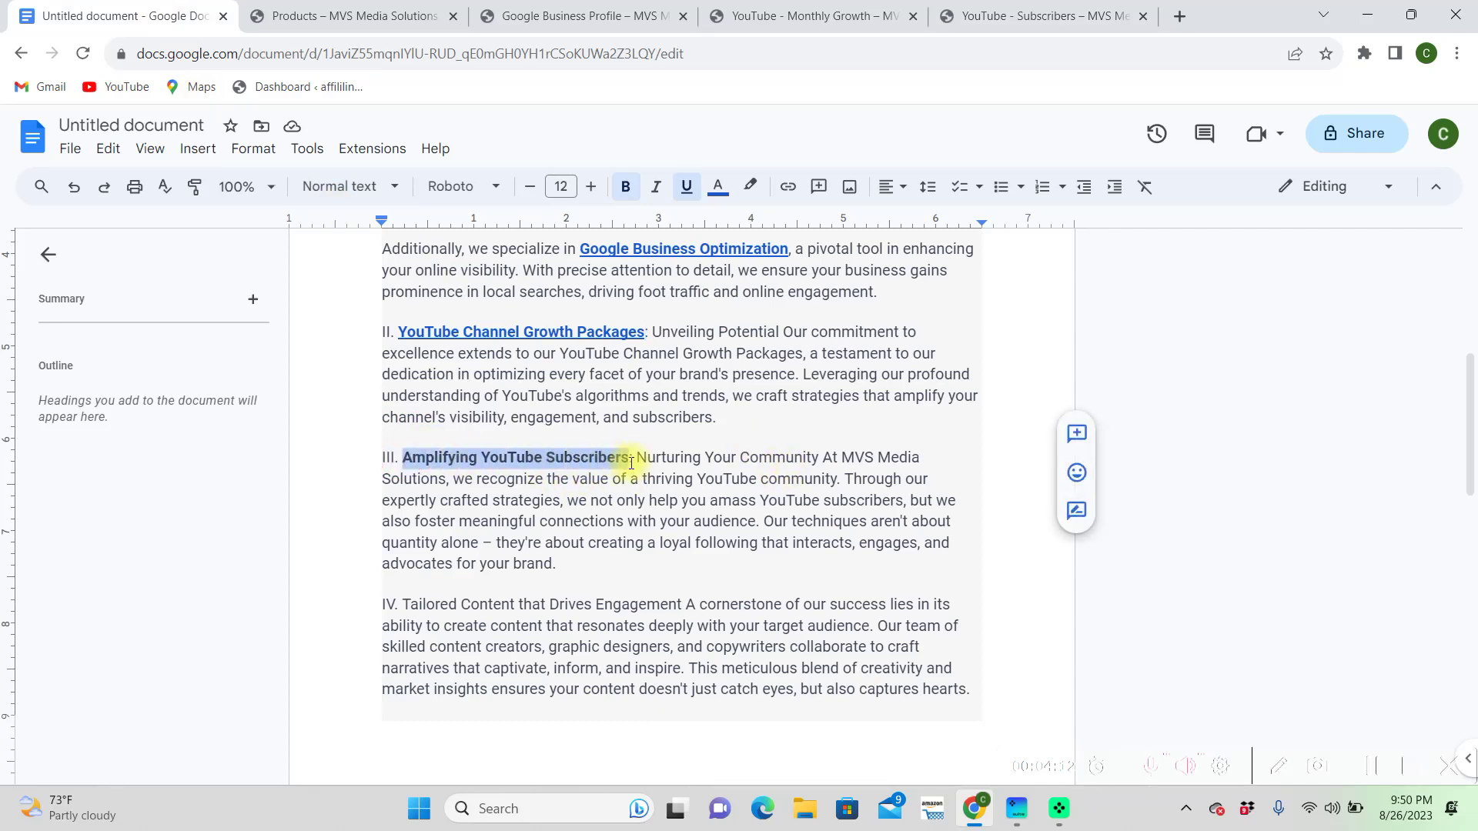
{"action": "right_click", "coordinate": [548, 461]}
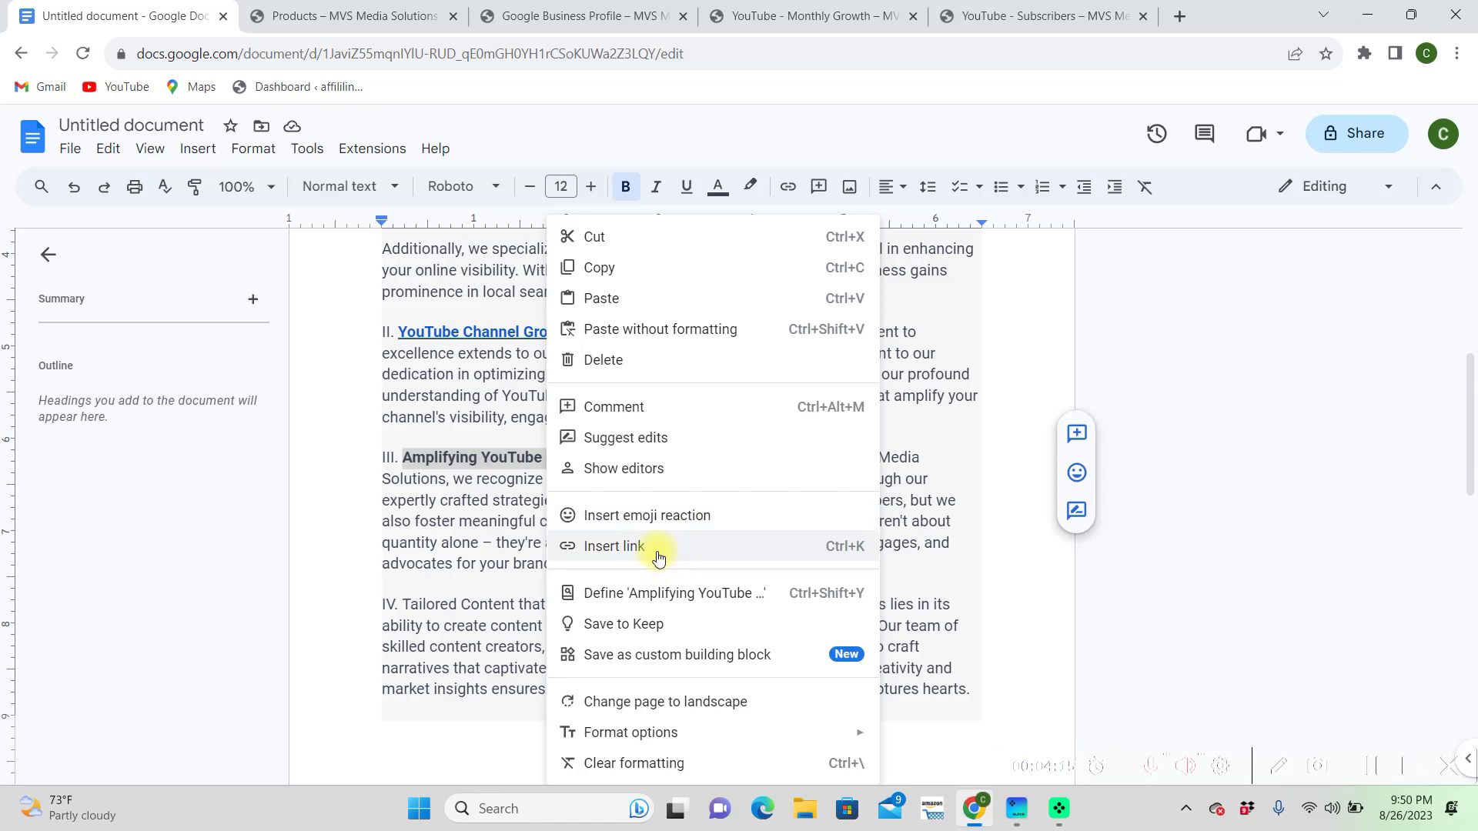
{"action": "left_click", "coordinate": [658, 548]}
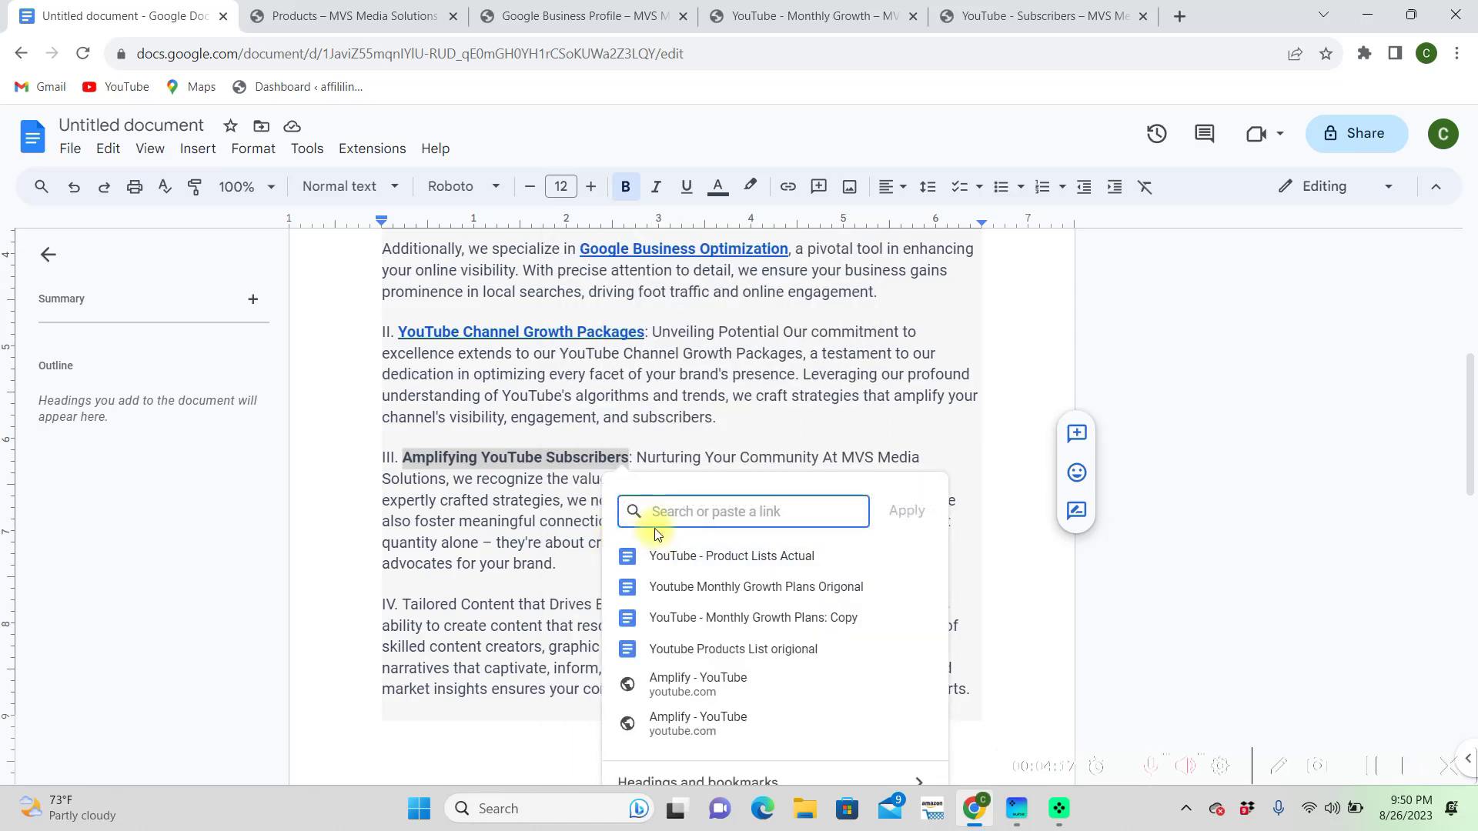
{"action": "key", "text": "ctrl+v"}
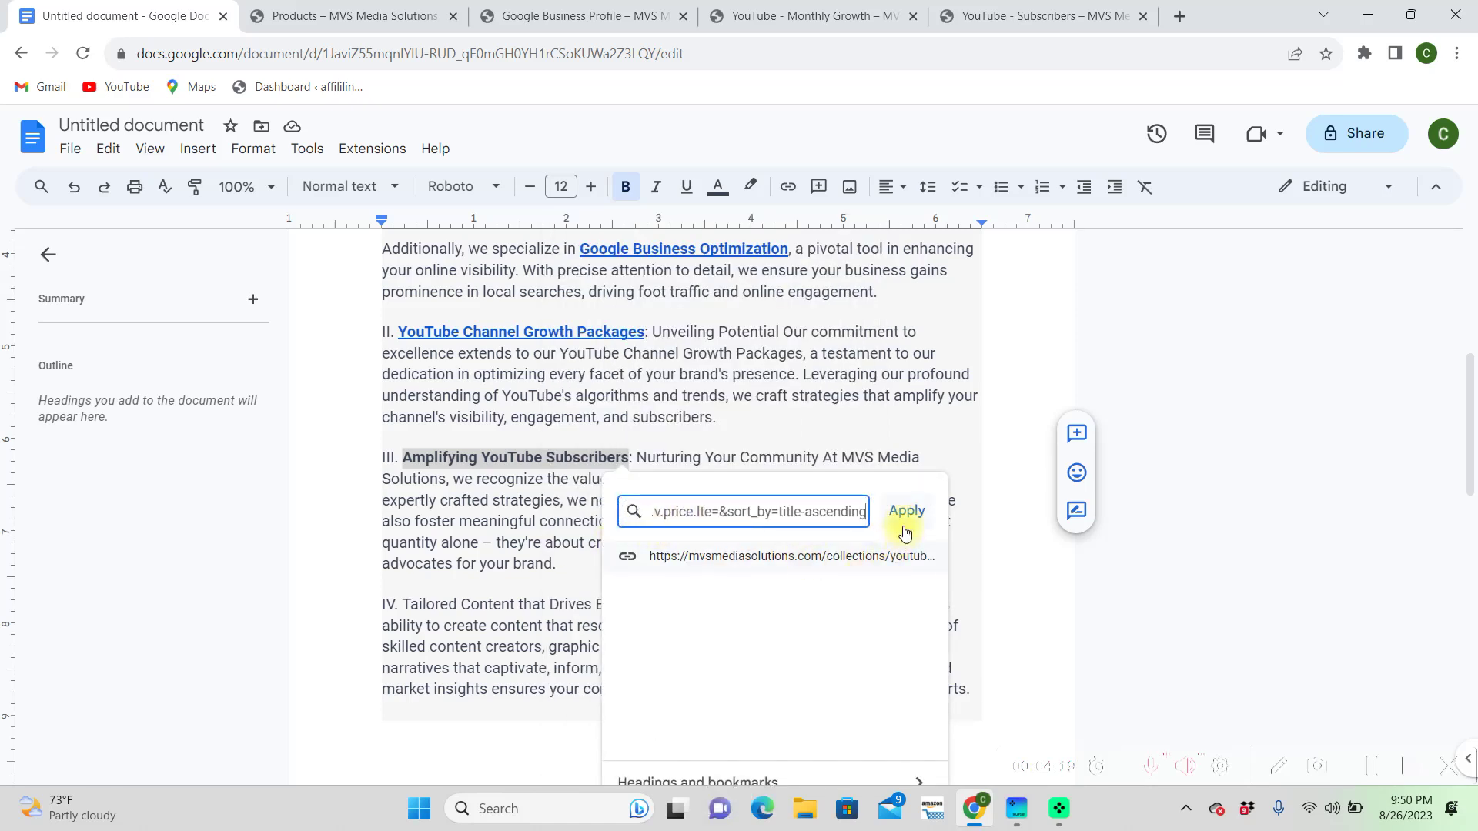
{"action": "left_click", "coordinate": [843, 562]}
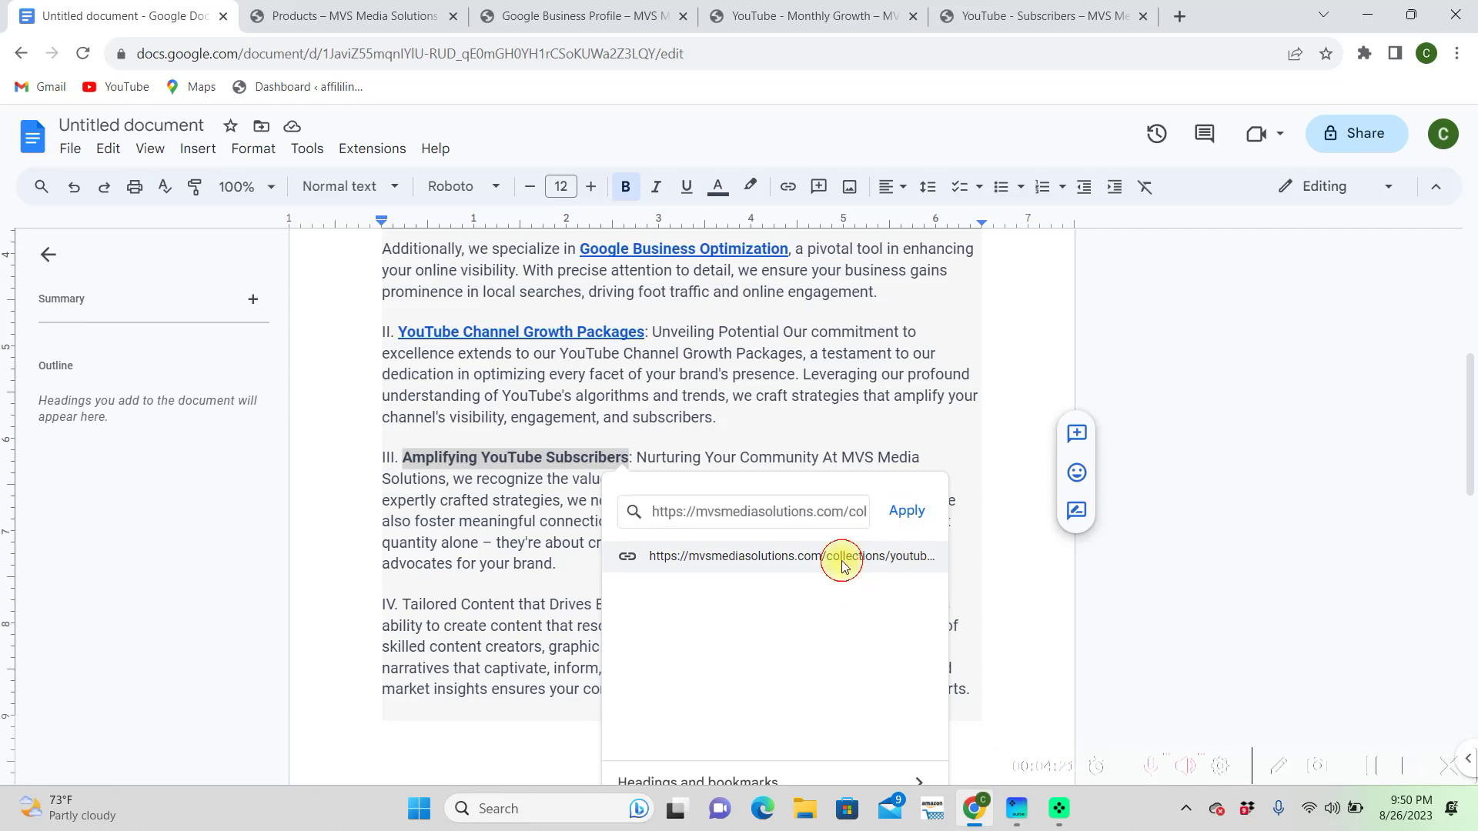
{"action": "scroll", "coordinate": [728, 548], "scroll_direction": "up", "scroll_amount": 3}
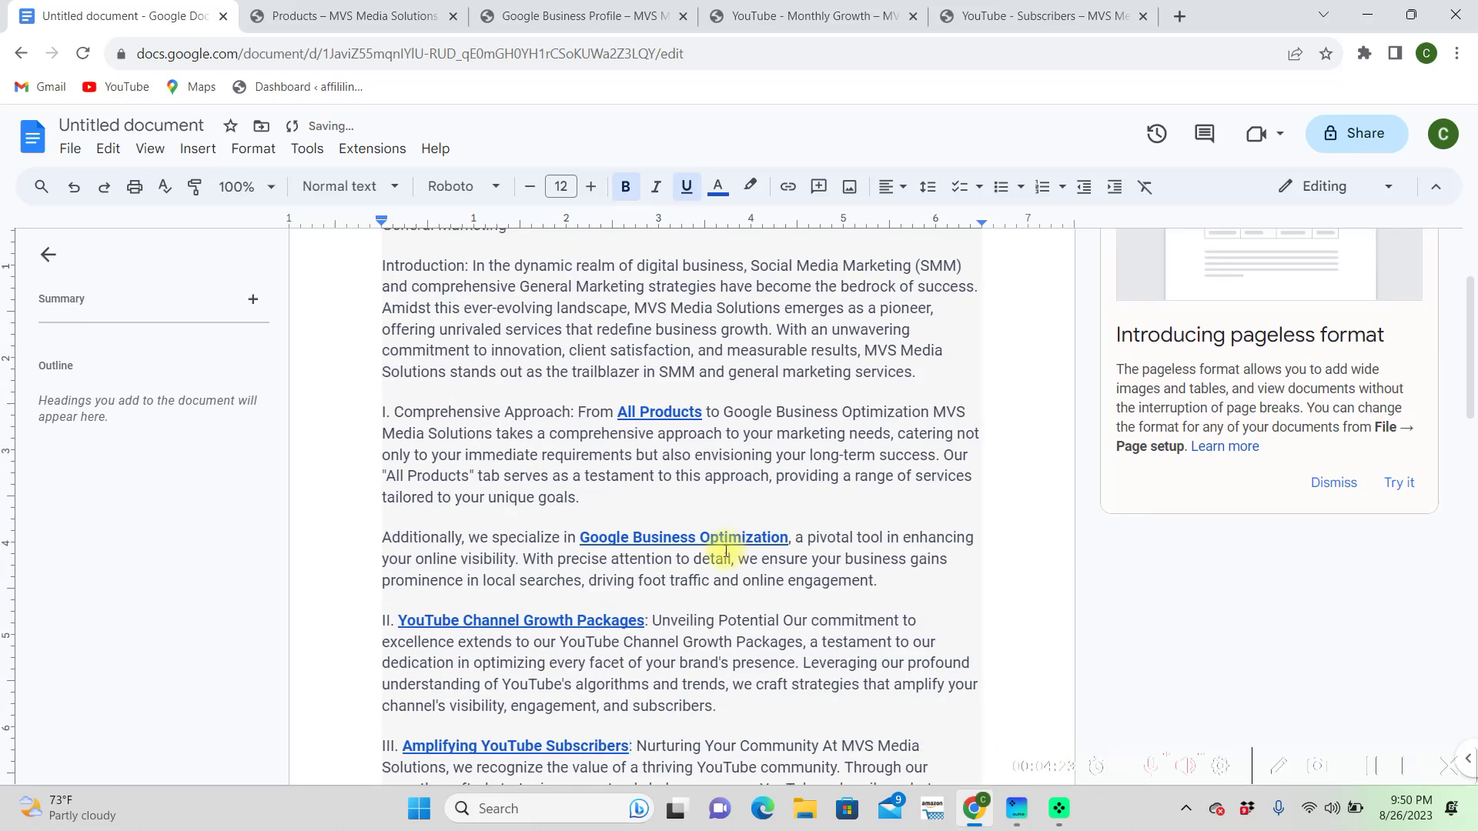
{"action": "scroll", "coordinate": [726, 549], "scroll_direction": "down", "scroll_amount": 1}
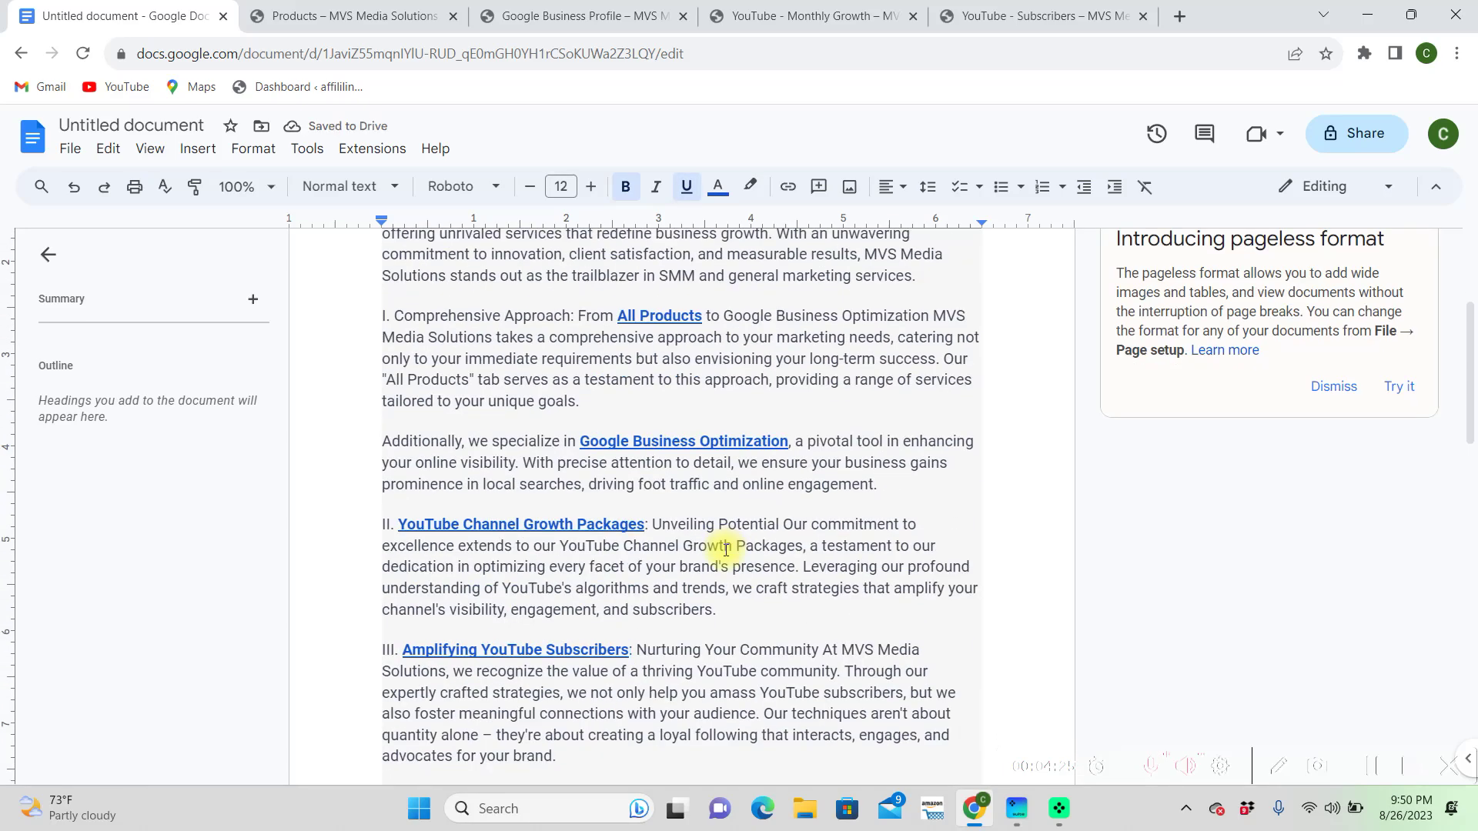